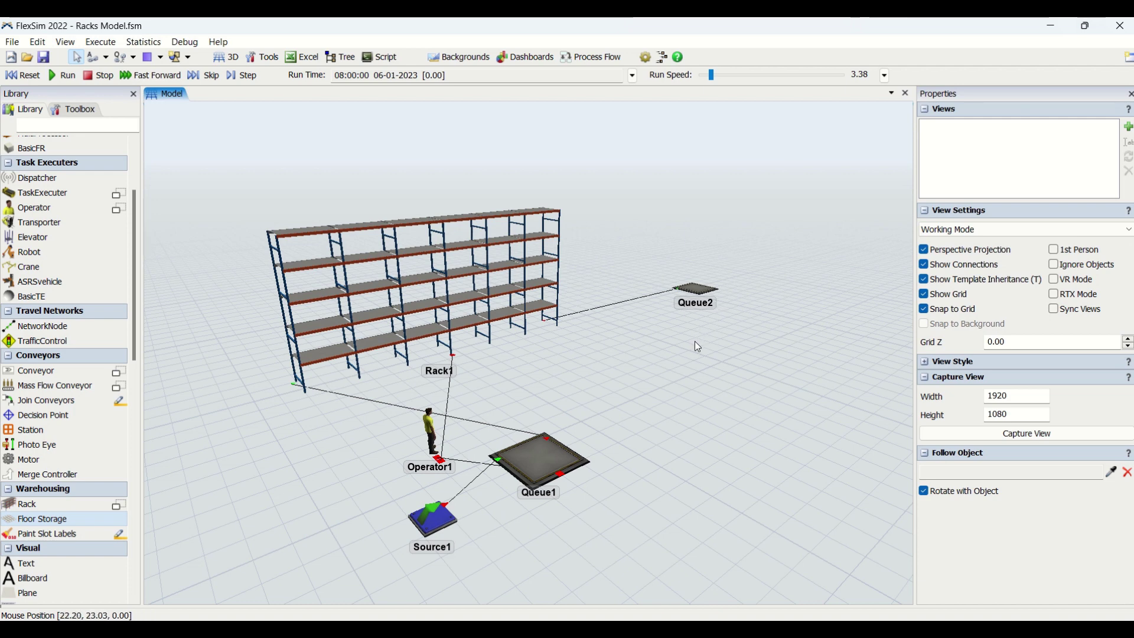
- Tilt the 3D view to look down on the warehouse racks
right_drag(694, 341, 659, 374)
- Select Rack1 and show its predefined Slot Assignment Strategy options
click(443, 290)
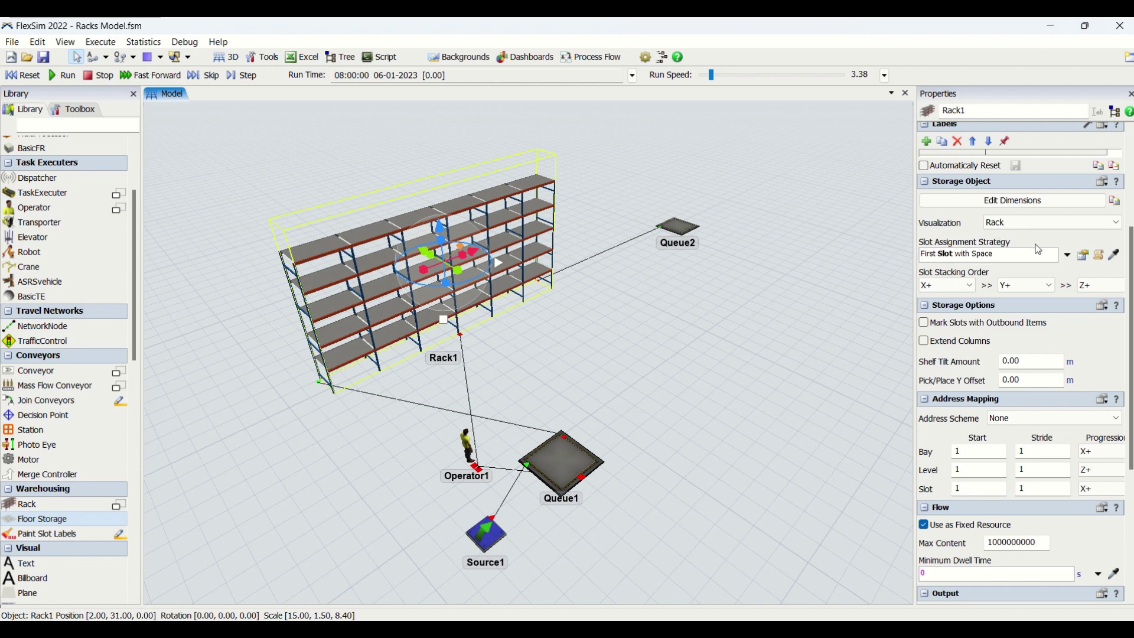
scroll(1037, 238, up, 3)
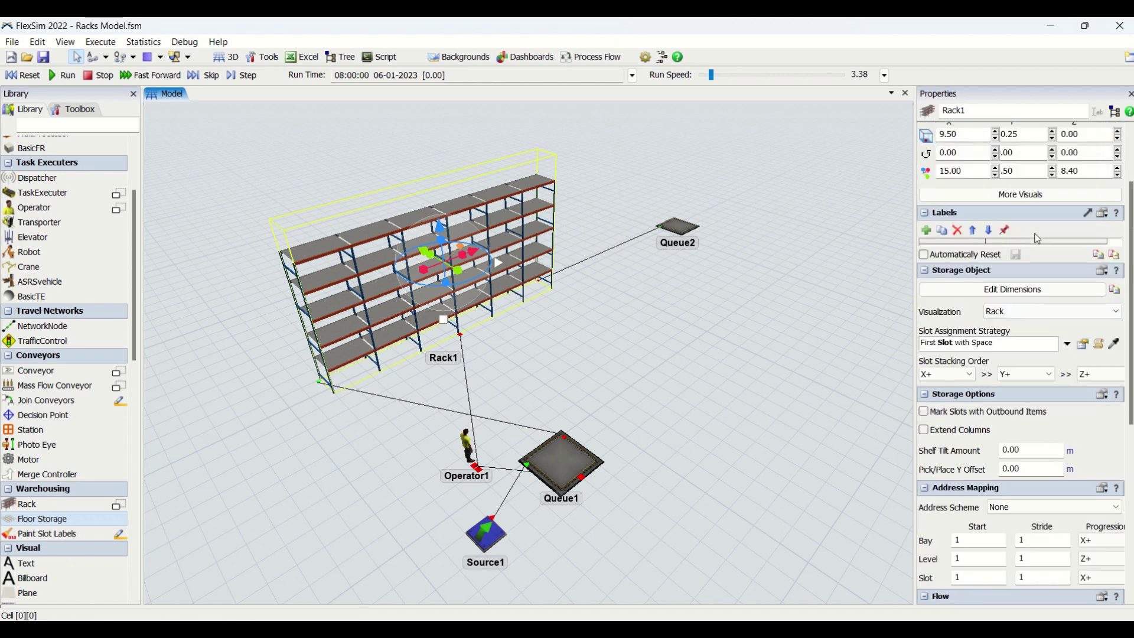
click(1067, 344)
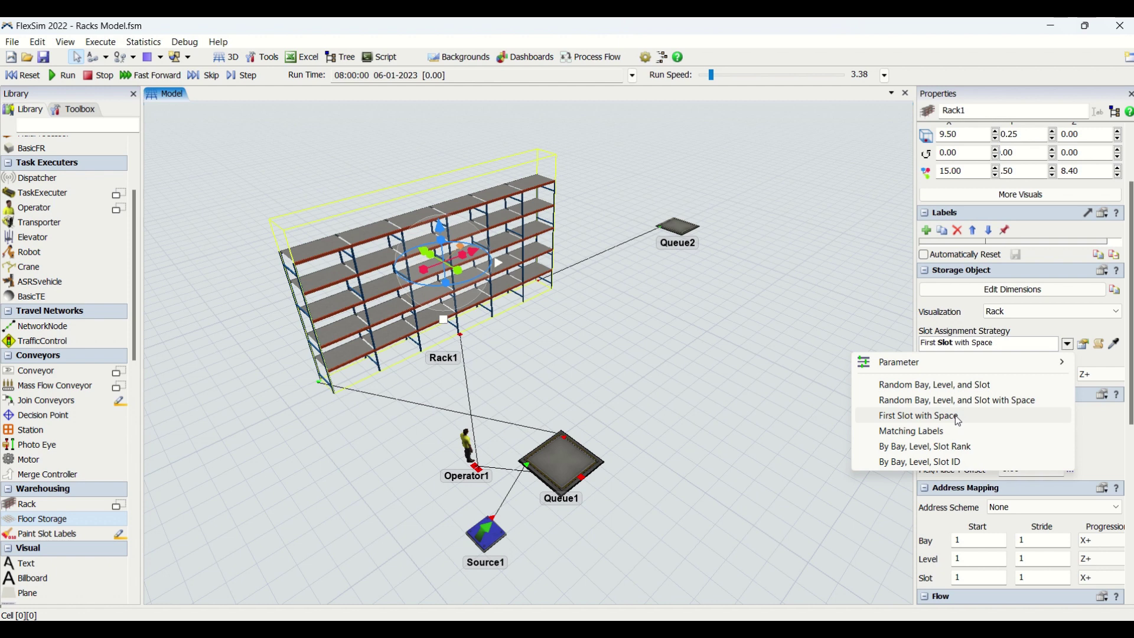
click(803, 333)
click(412, 273)
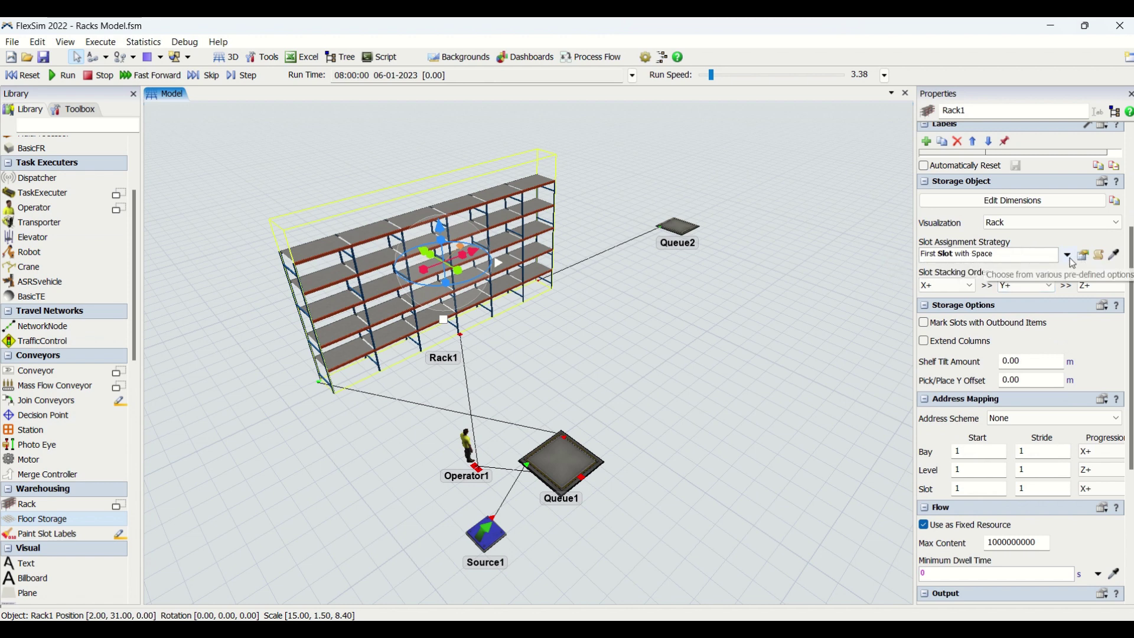
click(1066, 255)
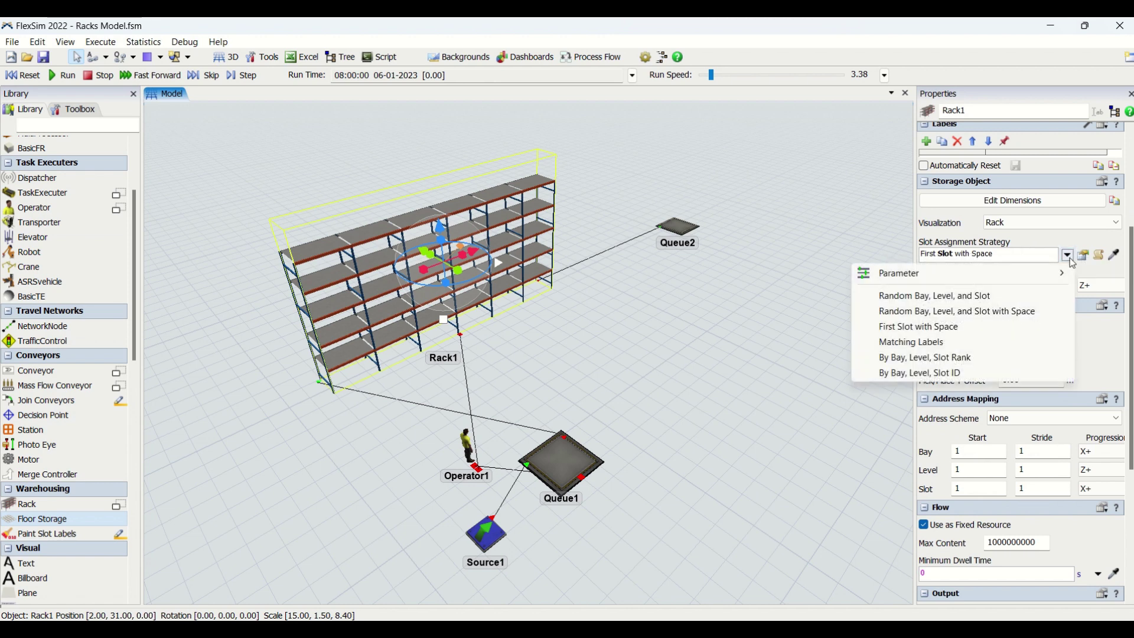
- Try By Bay, Level, Slot ID, then switch Rack1 to By Bay, Level, Slot Rank
click(960, 374)
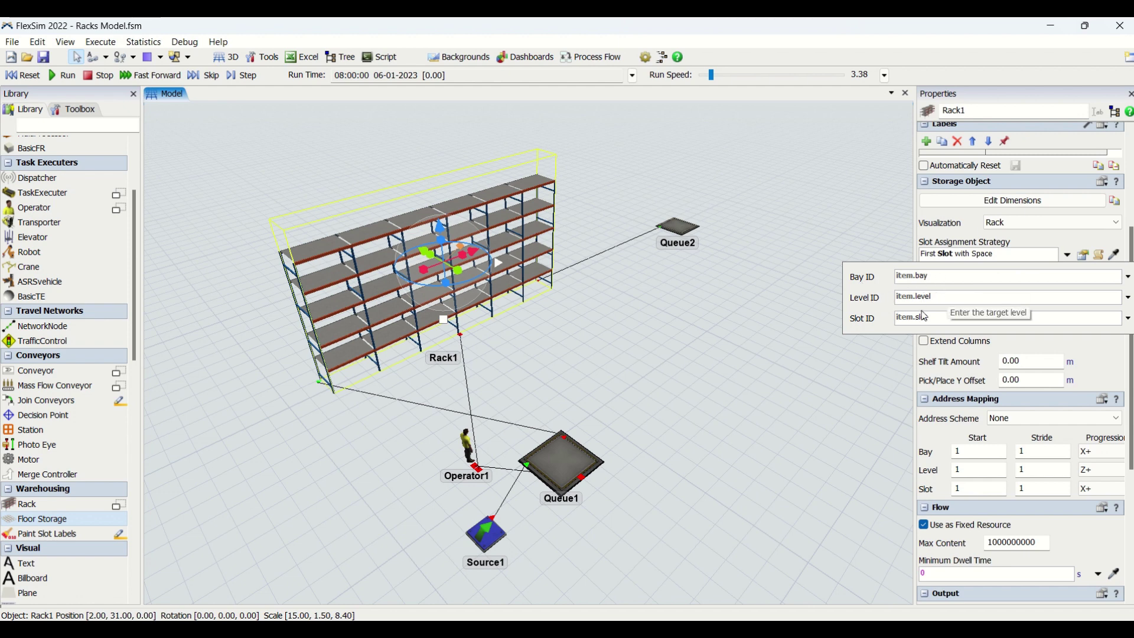
click(1070, 252)
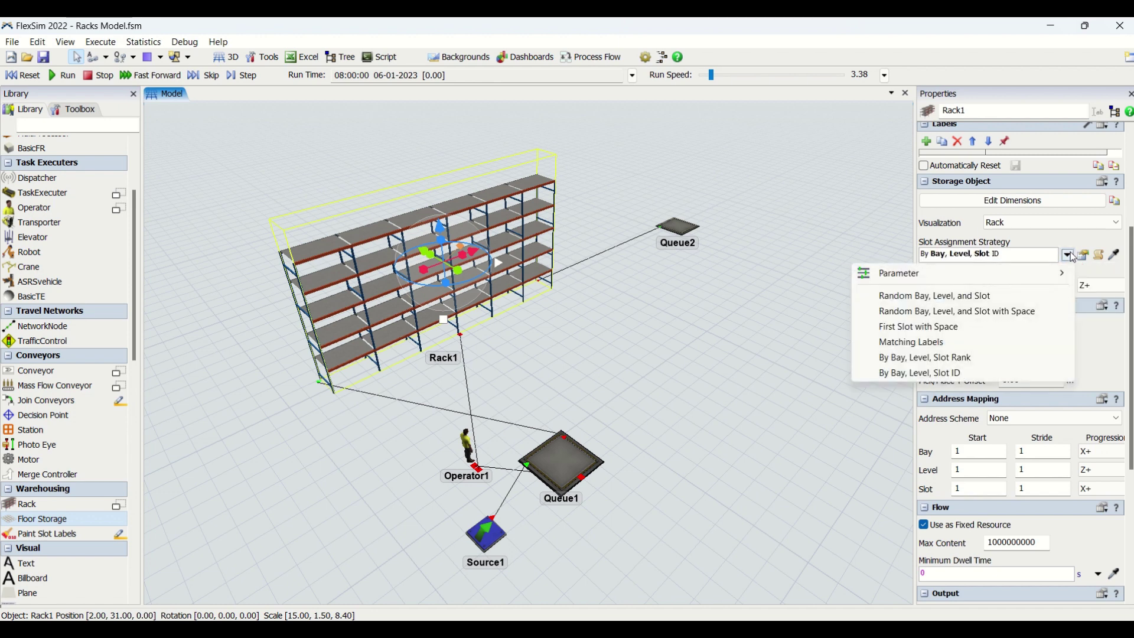
click(980, 357)
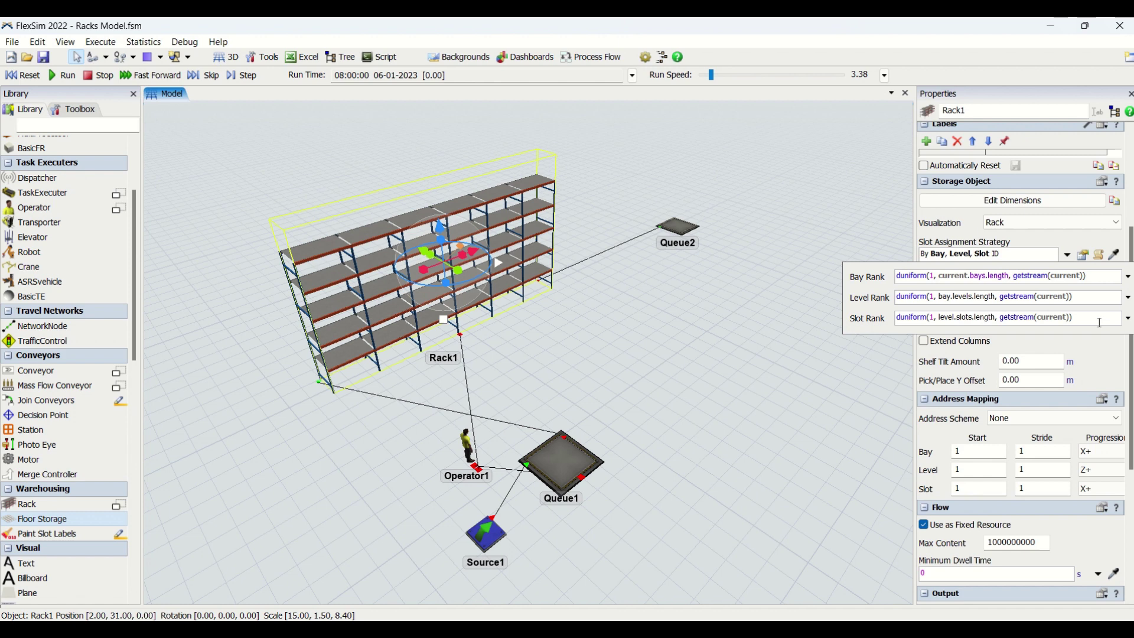
- Try the Matching Labels slot assignment strategy on Rack1
click(1067, 255)
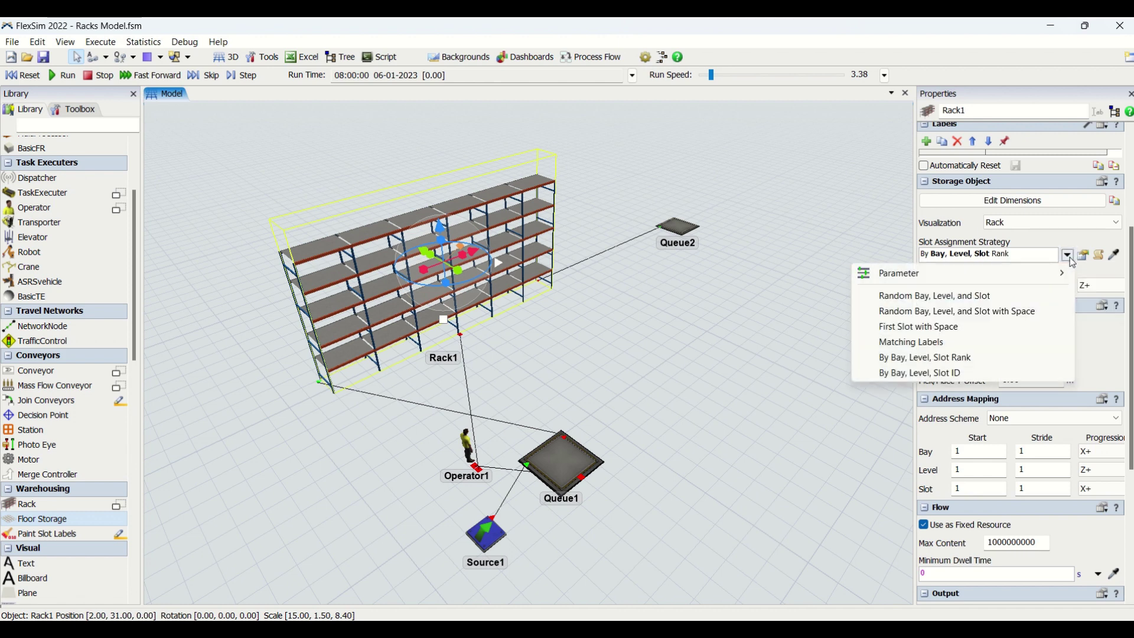
click(1021, 343)
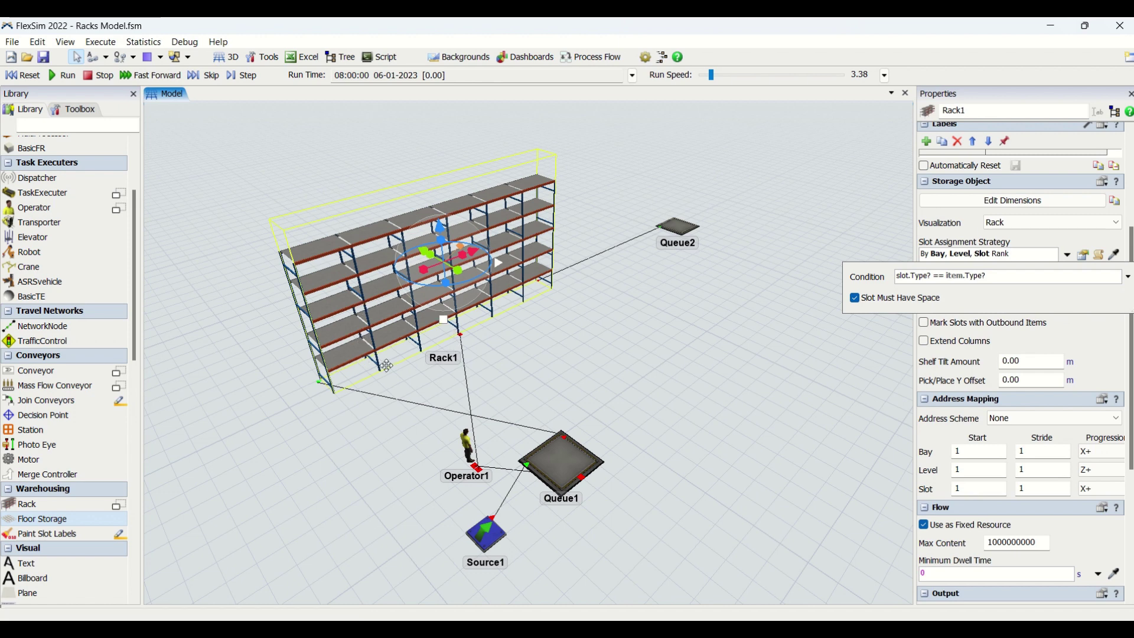
click(1066, 253)
click(1004, 314)
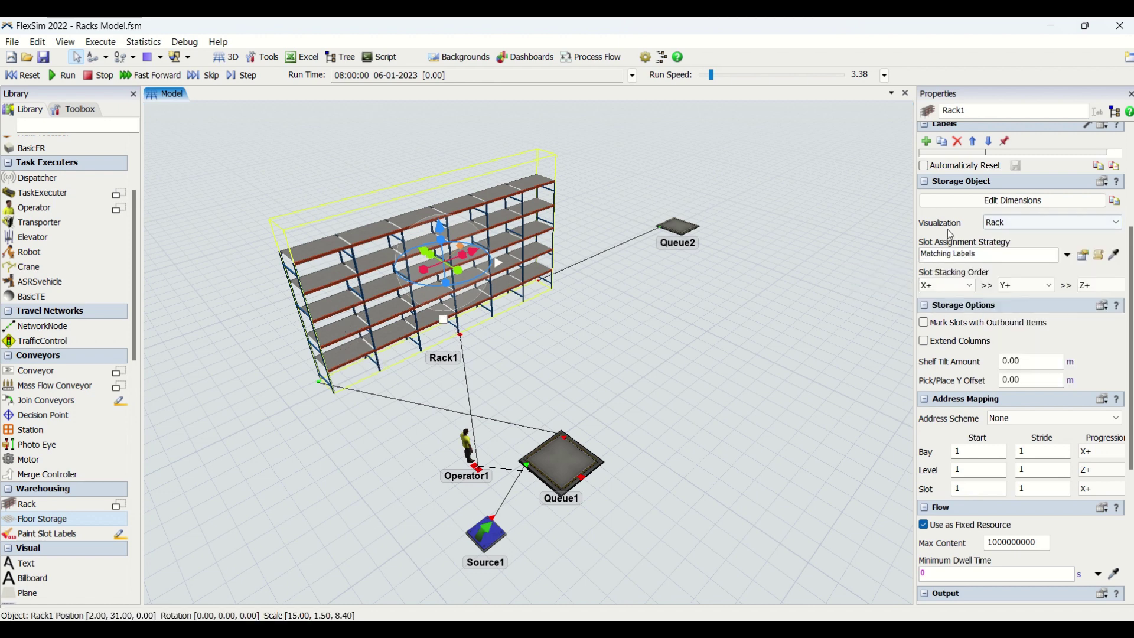
- Try Random Bay, Level, and Slot, then settle on First Slot with Space
click(1066, 255)
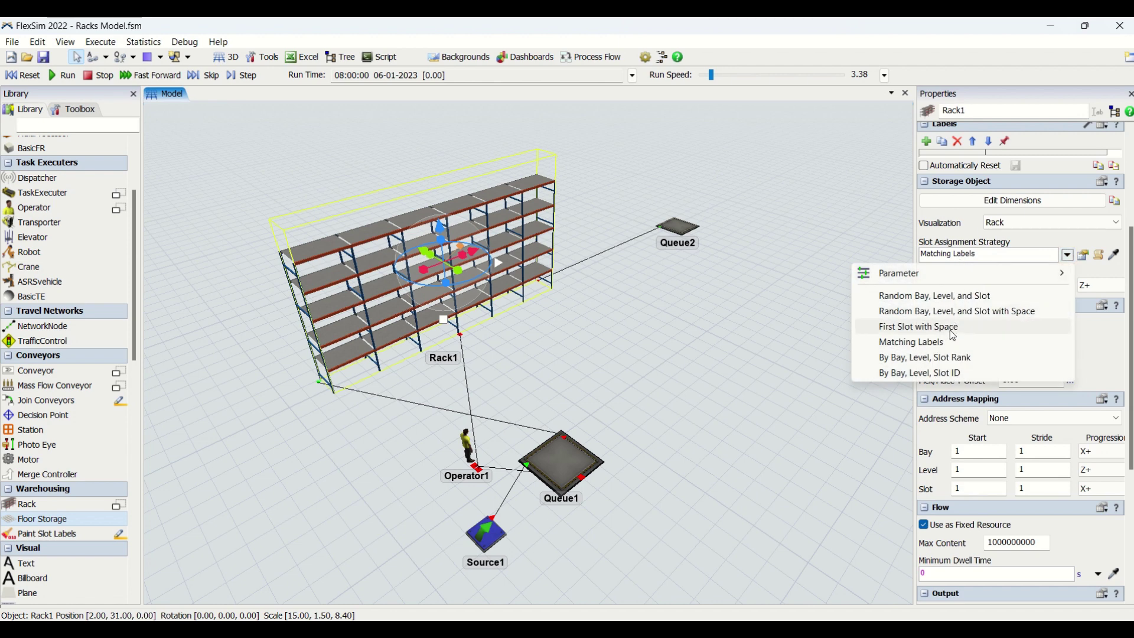
click(1048, 243)
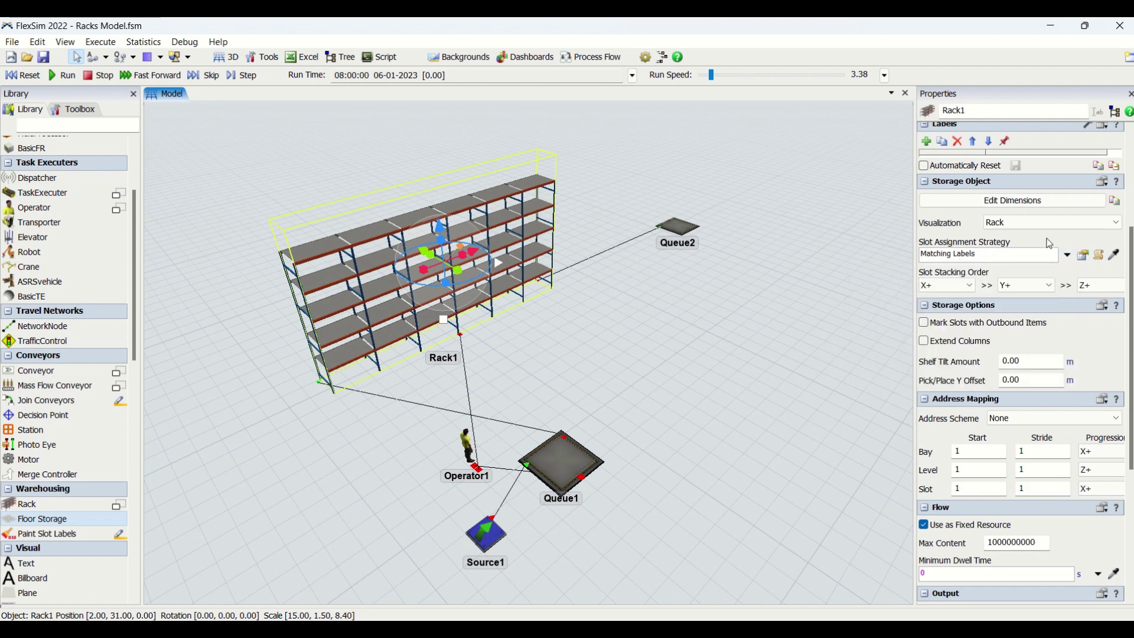
click(1067, 255)
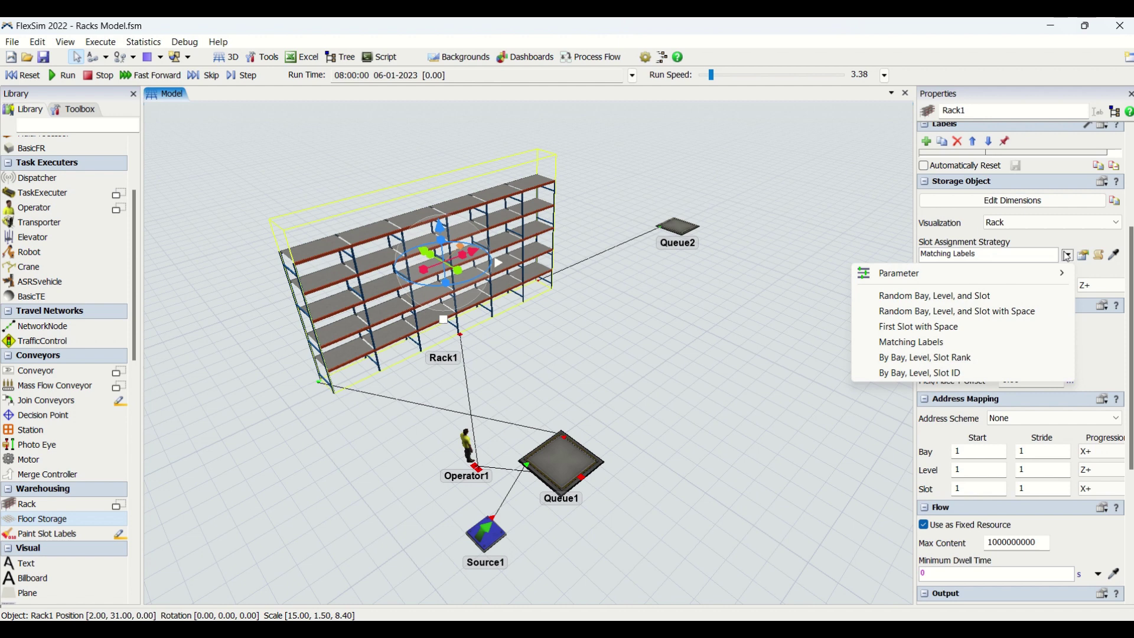
click(1064, 244)
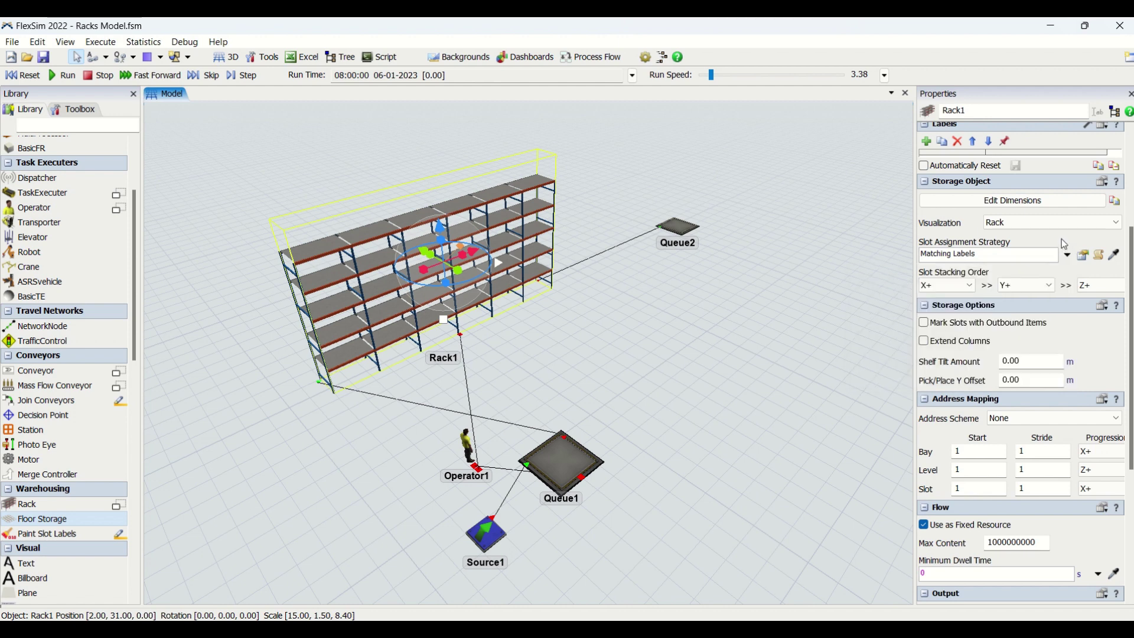
click(1067, 256)
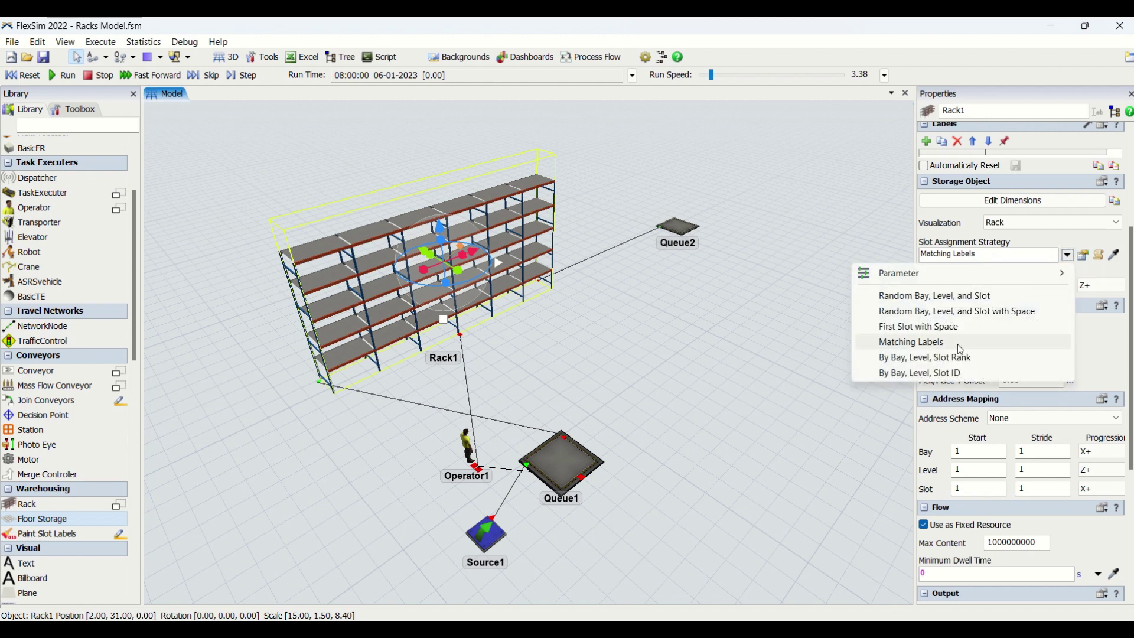
click(934, 295)
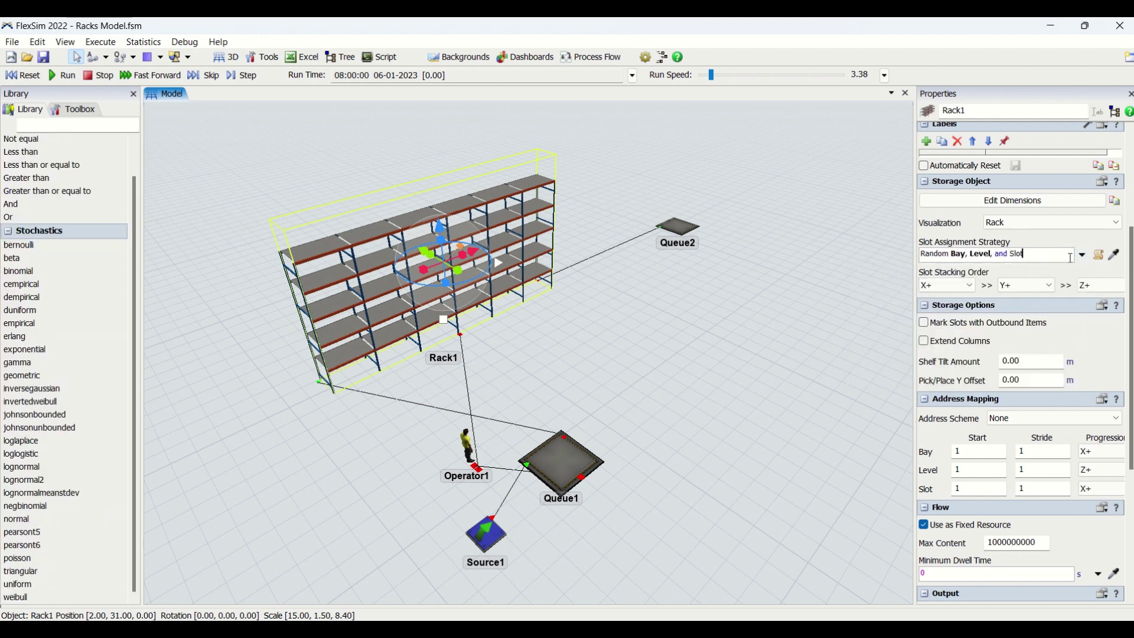
click(1080, 256)
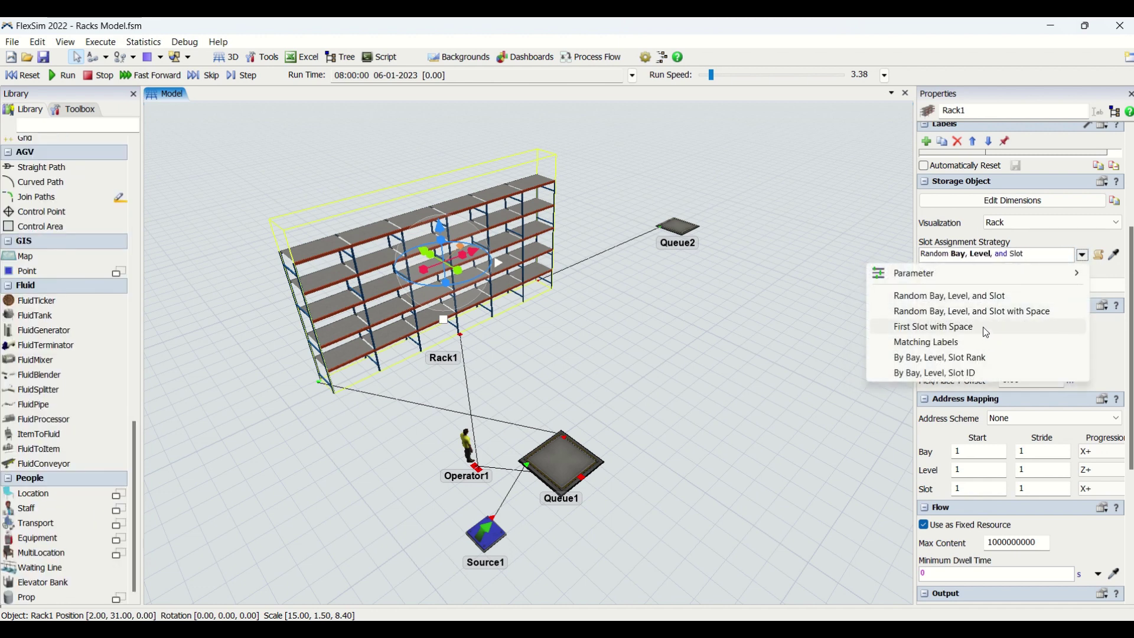
click(984, 328)
click(1086, 239)
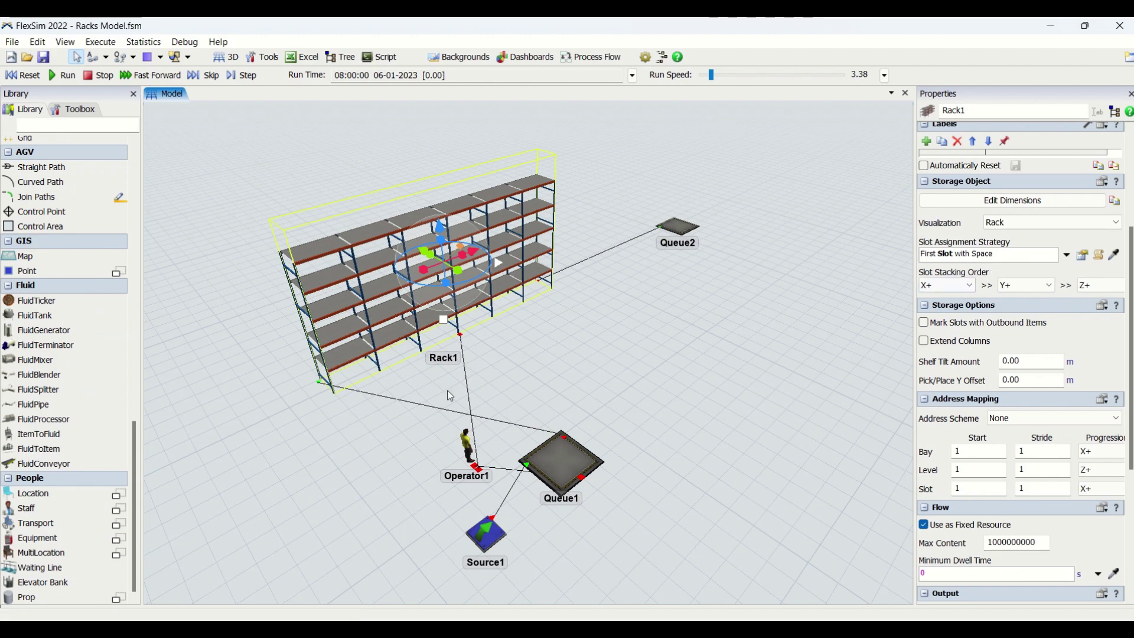
- Frame Rack1's lower bays, keep Rack1 selected, and run the simulation
scroll(366, 388, up, 8)
click(369, 408)
scroll(374, 415, down, 4)
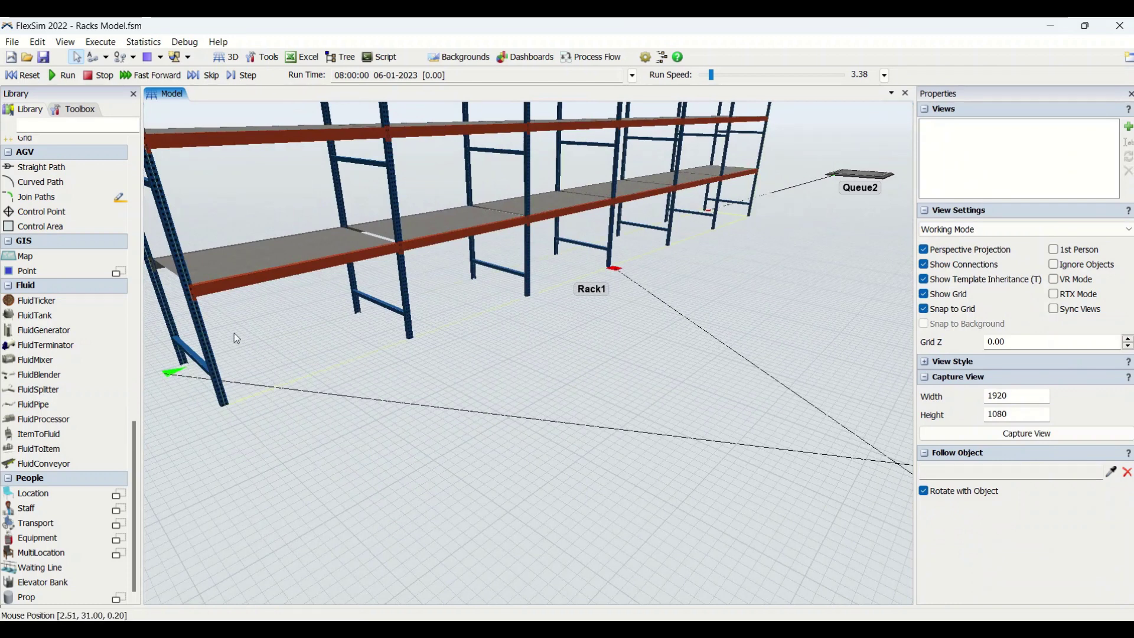
click(355, 225)
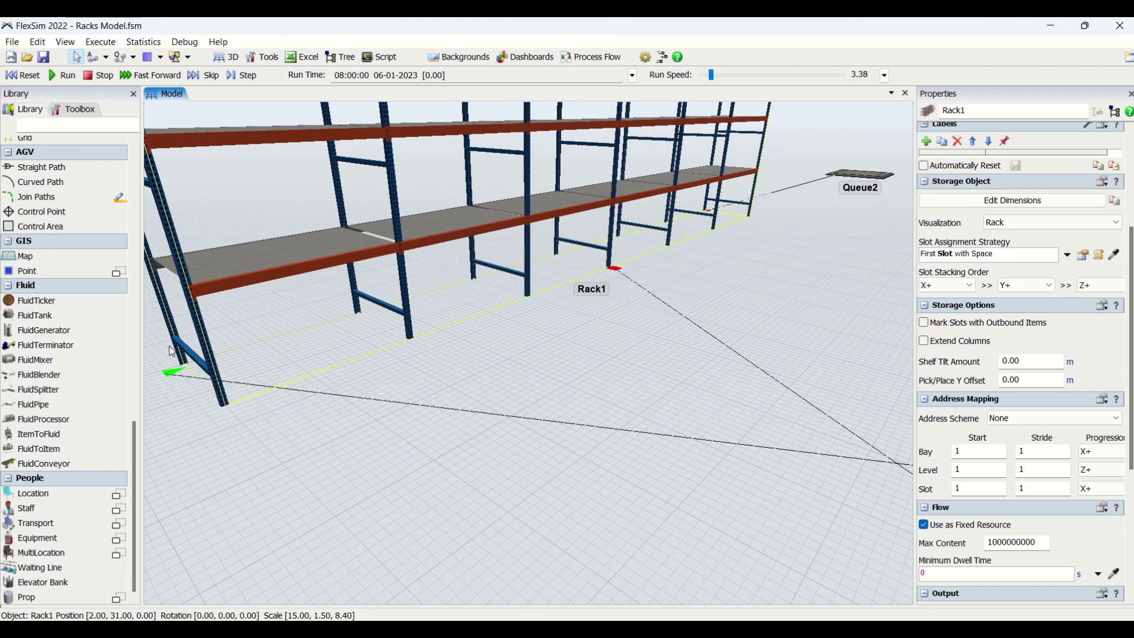
drag(255, 450, 358, 444)
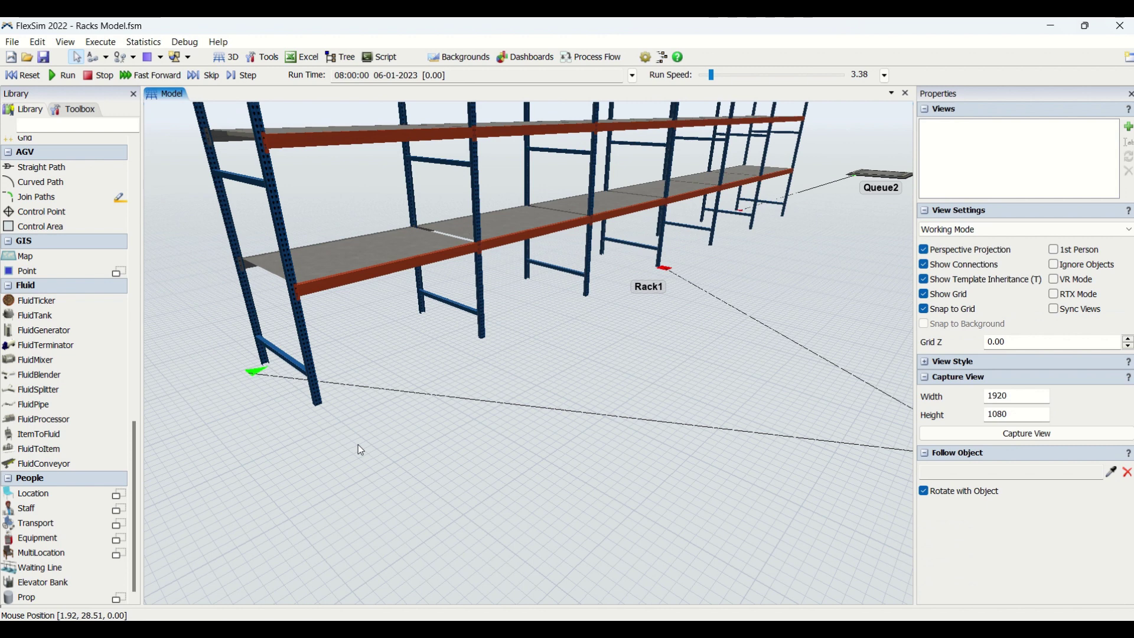
click(312, 400)
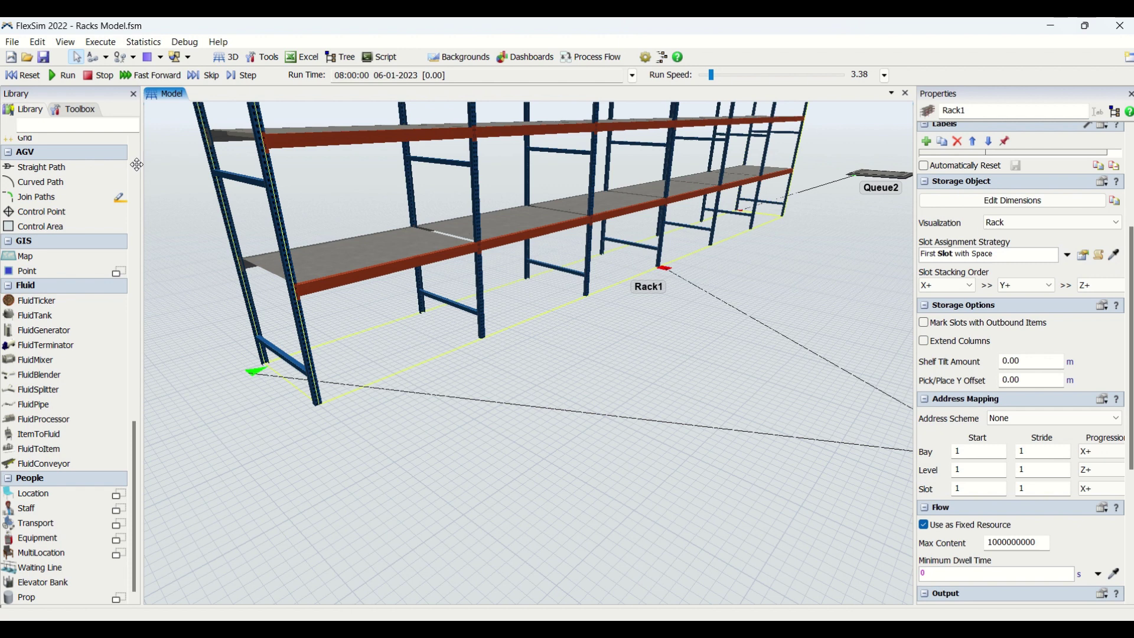
click(59, 80)
- Raise run speed to 4.25, watch boxes stock Rack1, then reset to 0.00
drag(710, 75, 700, 73)
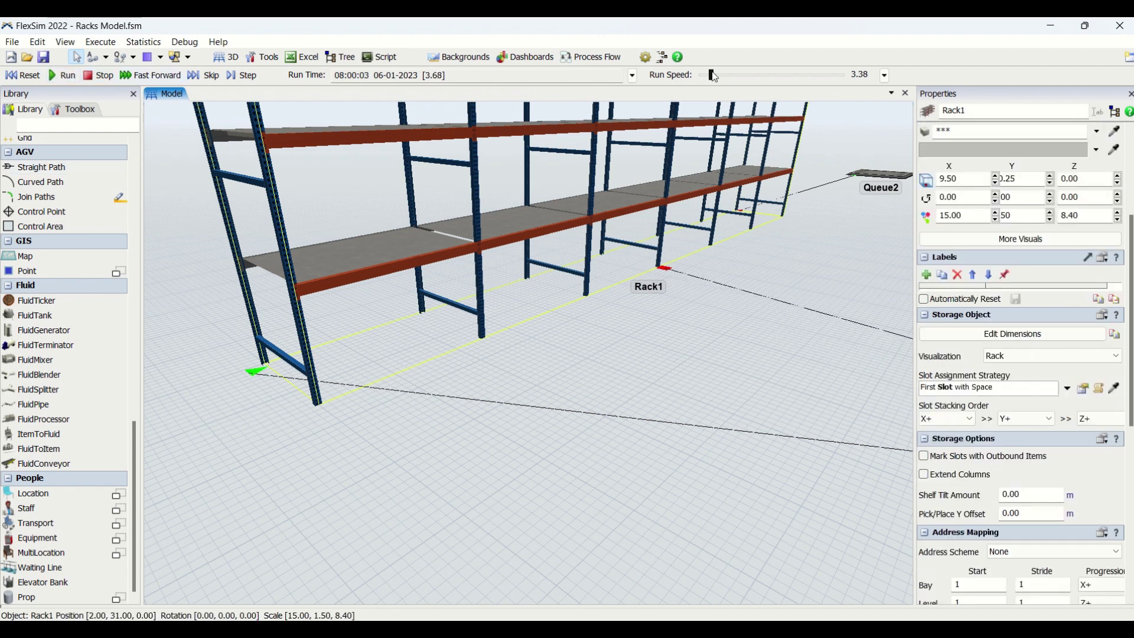
click(712, 75)
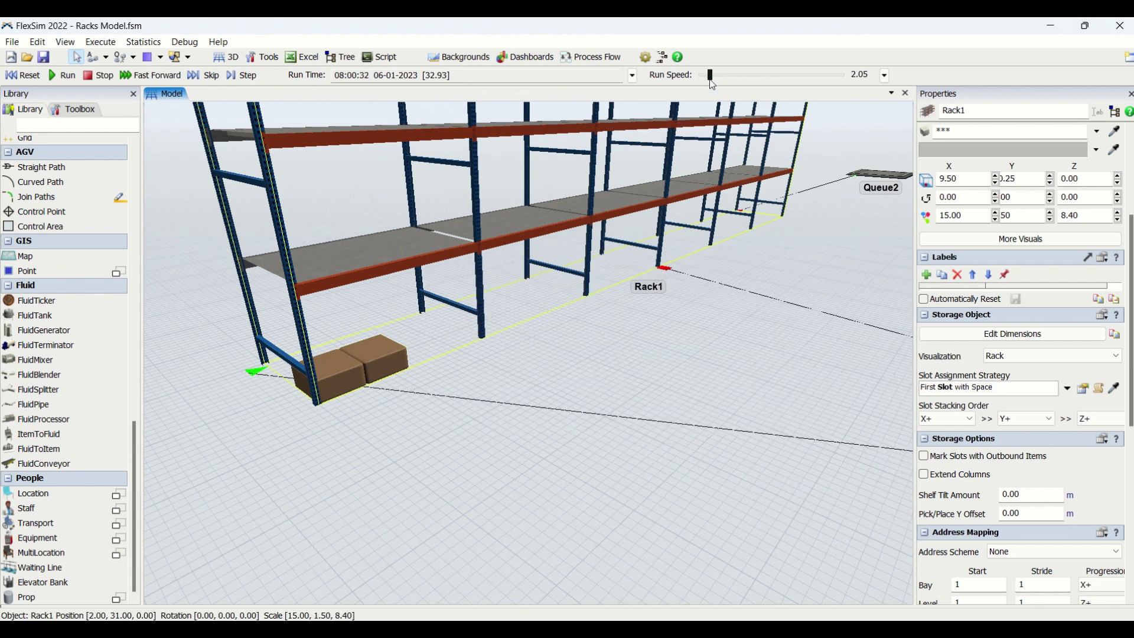
drag(710, 80, 712, 81)
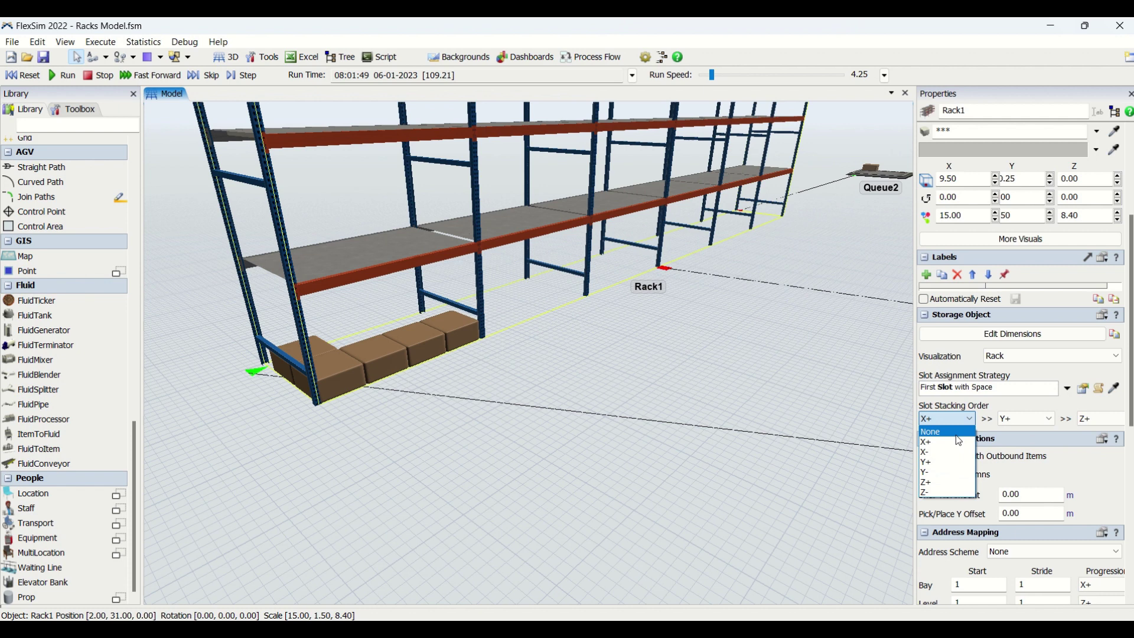
click(1005, 412)
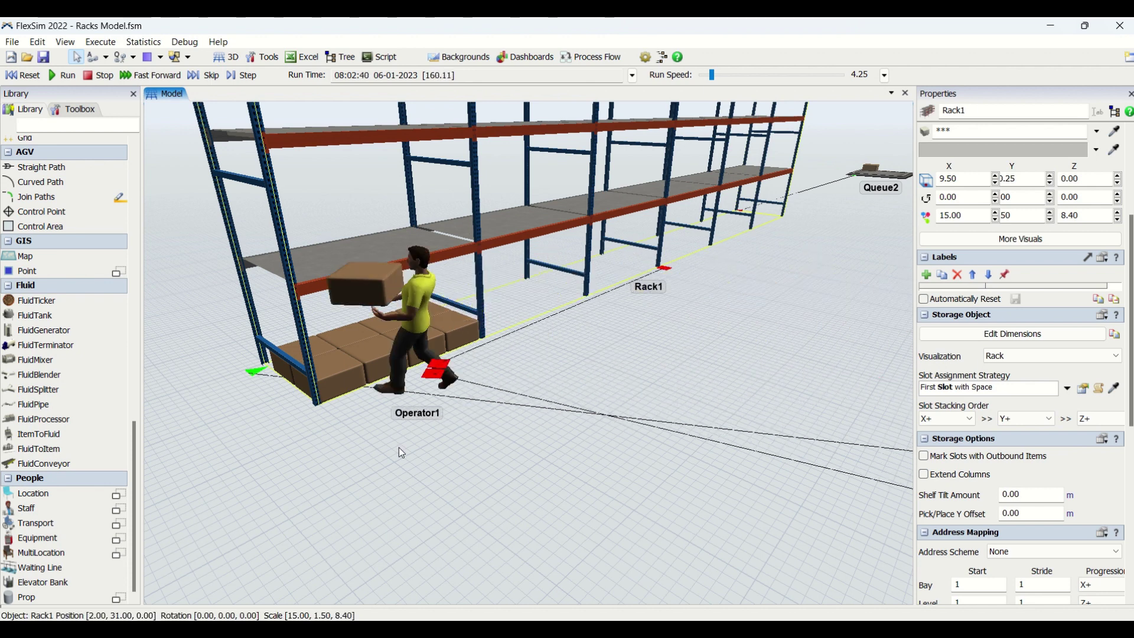
click(23, 78)
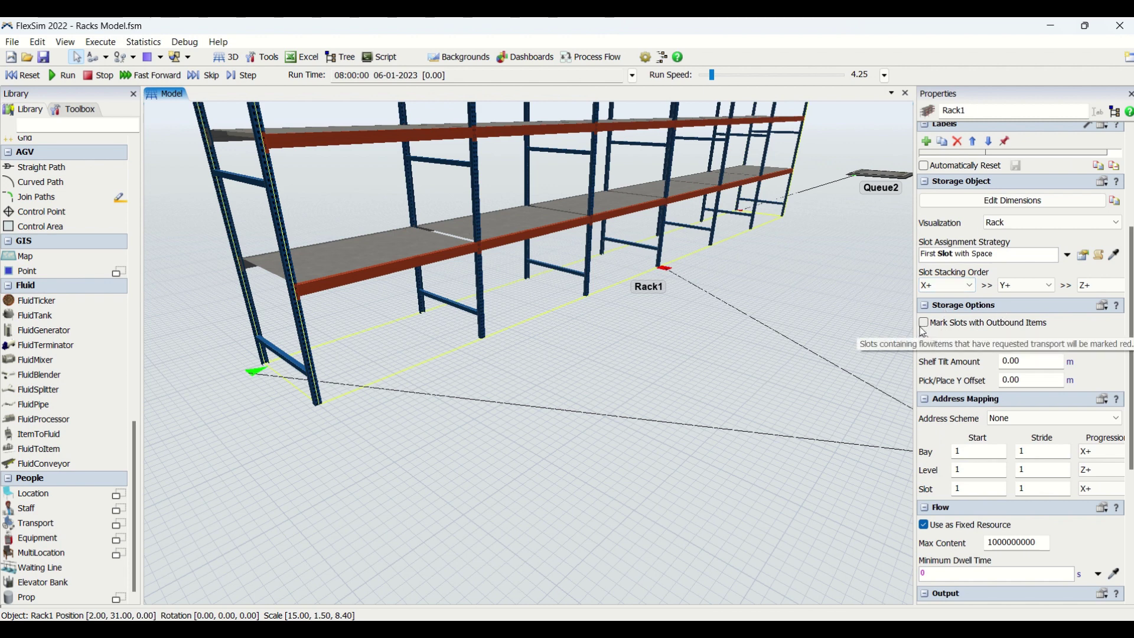
click(922, 323)
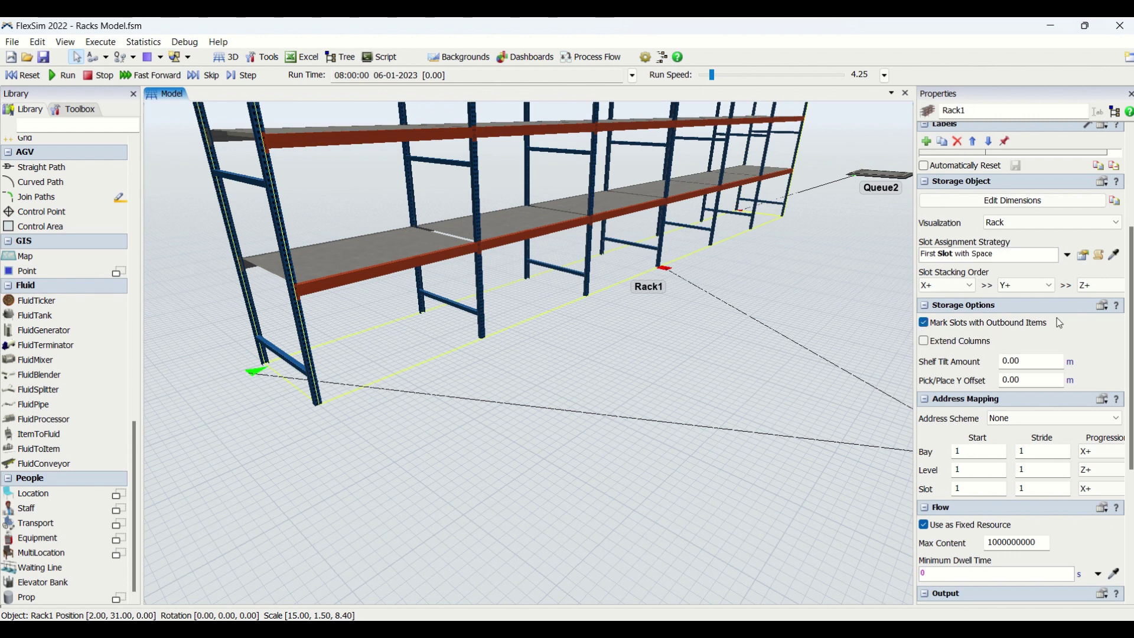
click(66, 75)
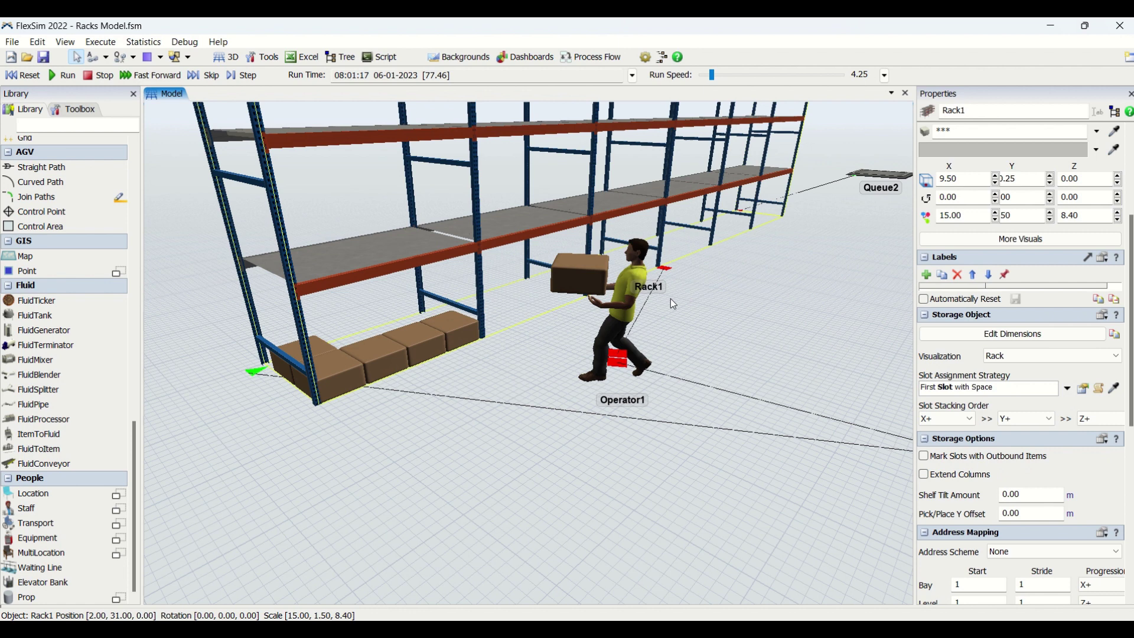
click(928, 475)
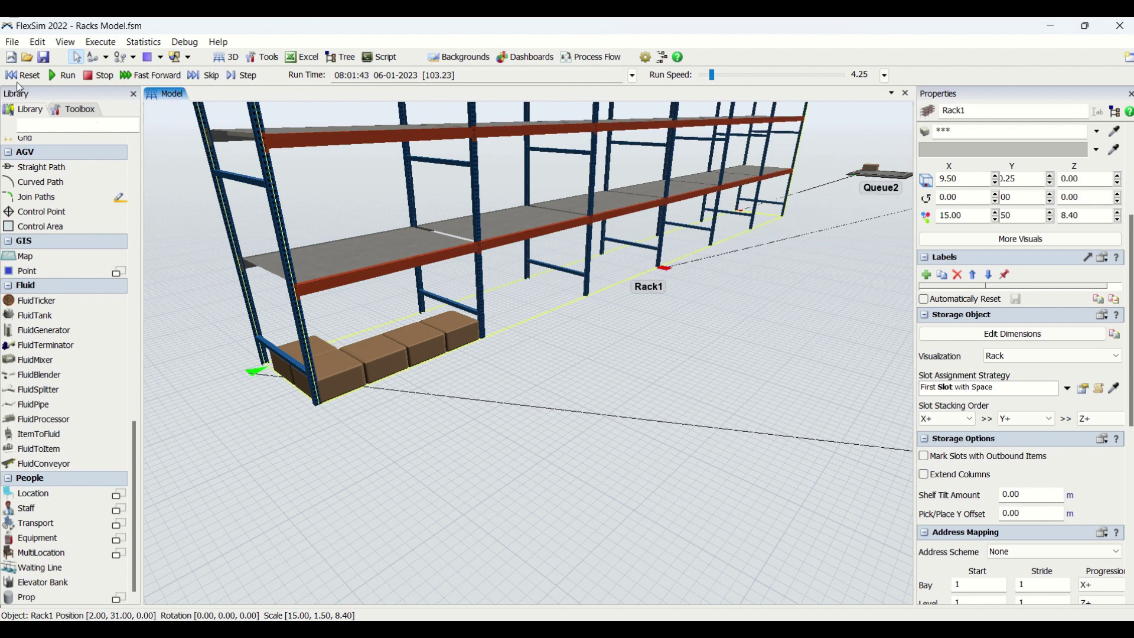
click(21, 76)
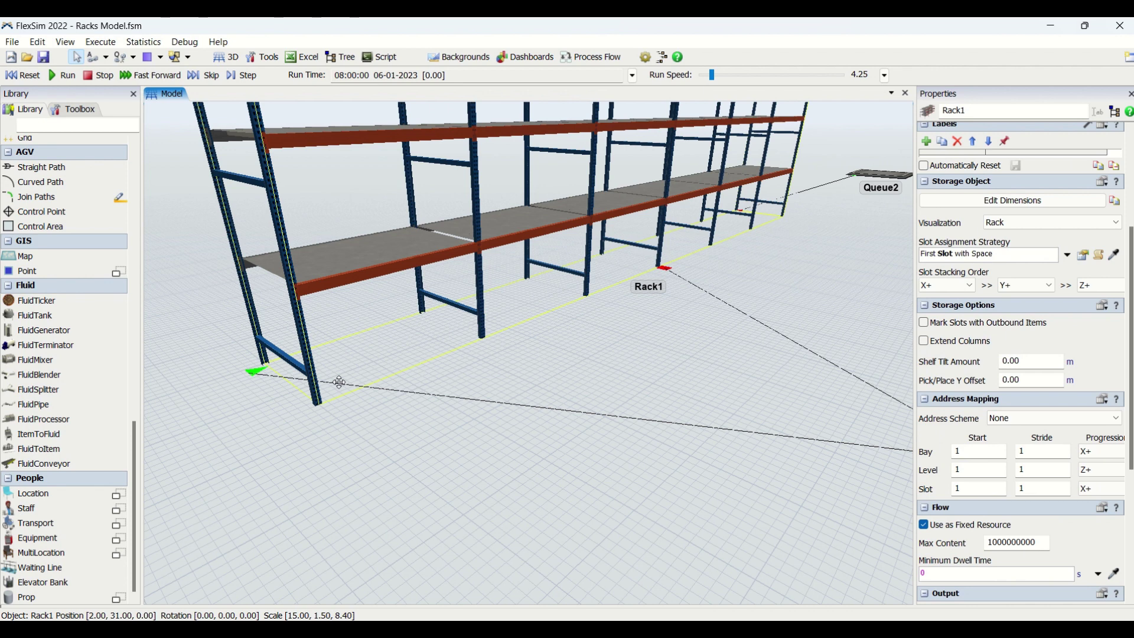
- Zoom out to the full layout and toggle Rack1's Extend Columns storage option
scroll(339, 382, down, 5)
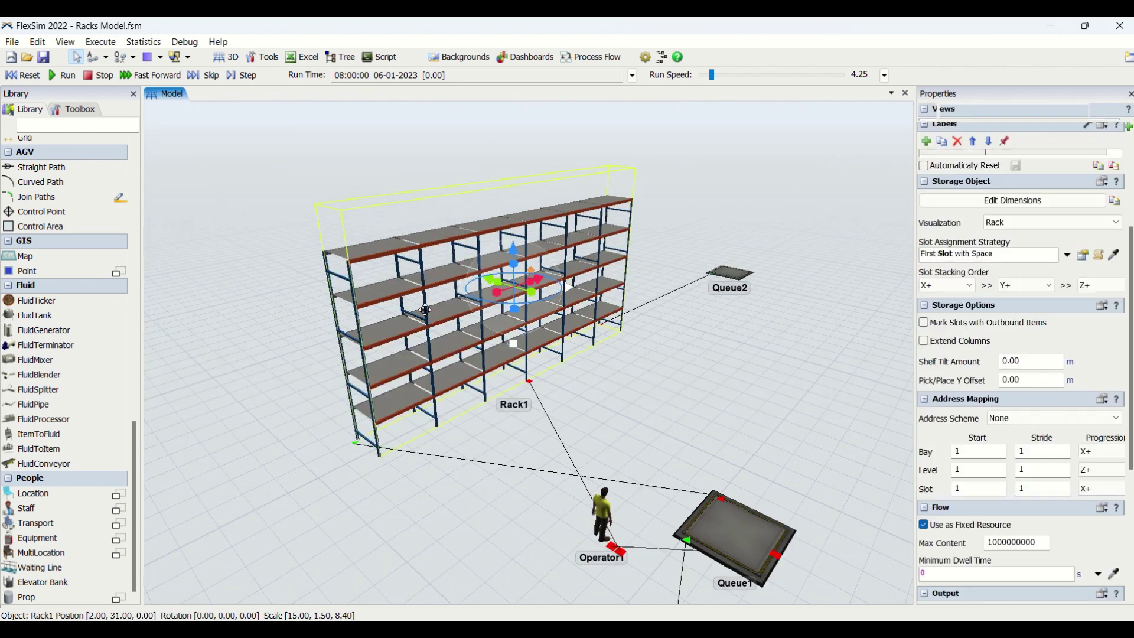
click(928, 345)
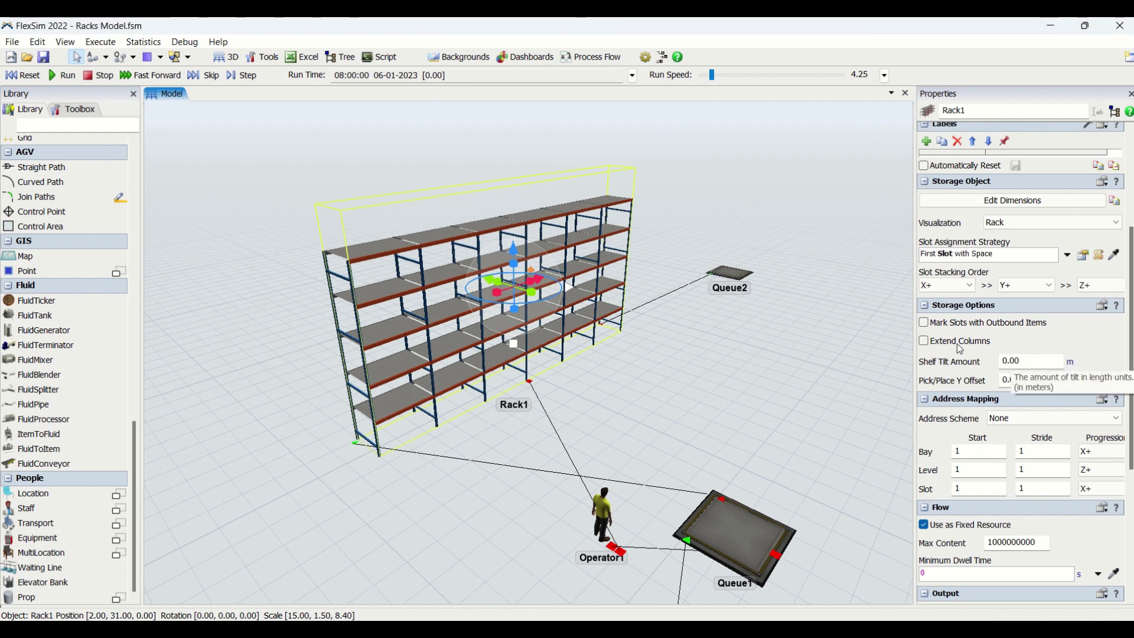
scroll(26, 273, up, 10)
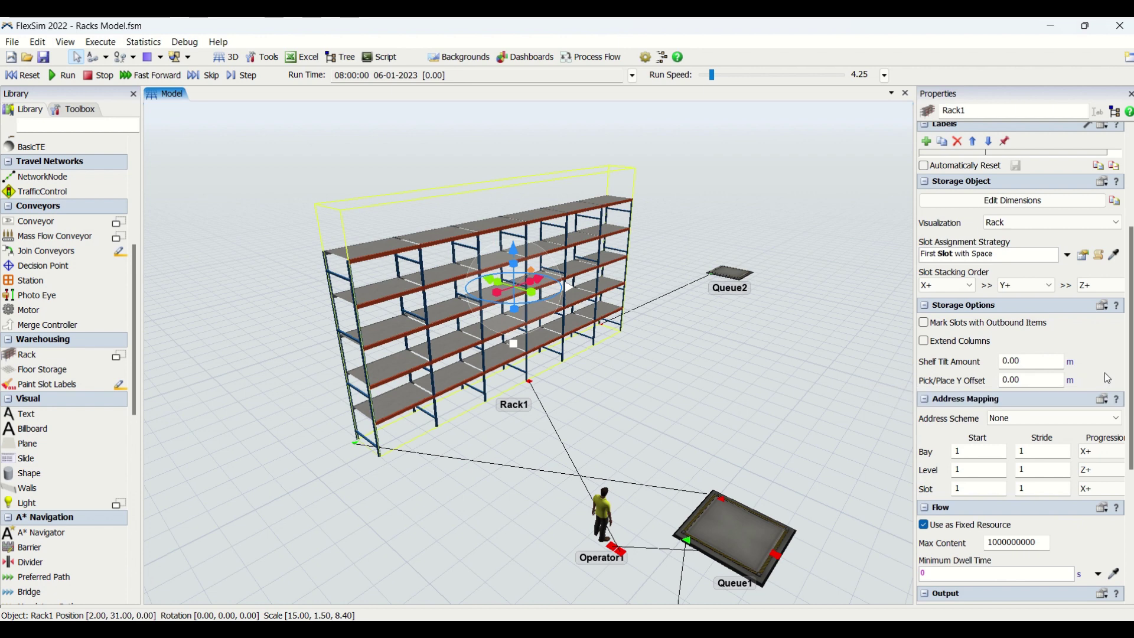
- Run the model faster and show Rack1's Flow, Output and Input properties
click(53, 76)
drag(712, 75, 712, 75)
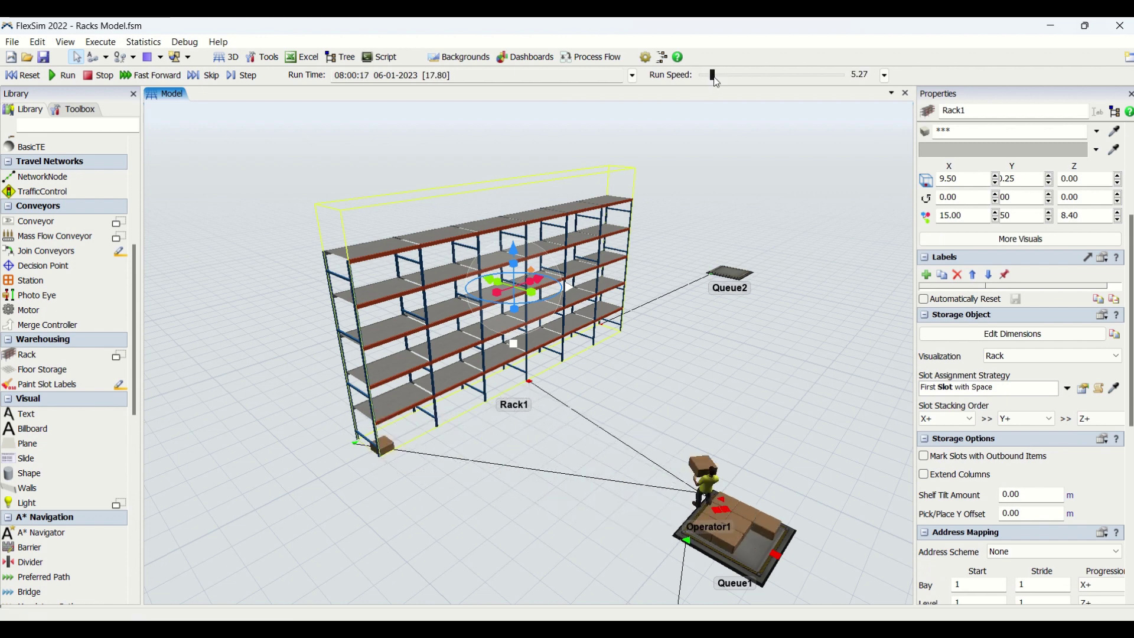
click(460, 509)
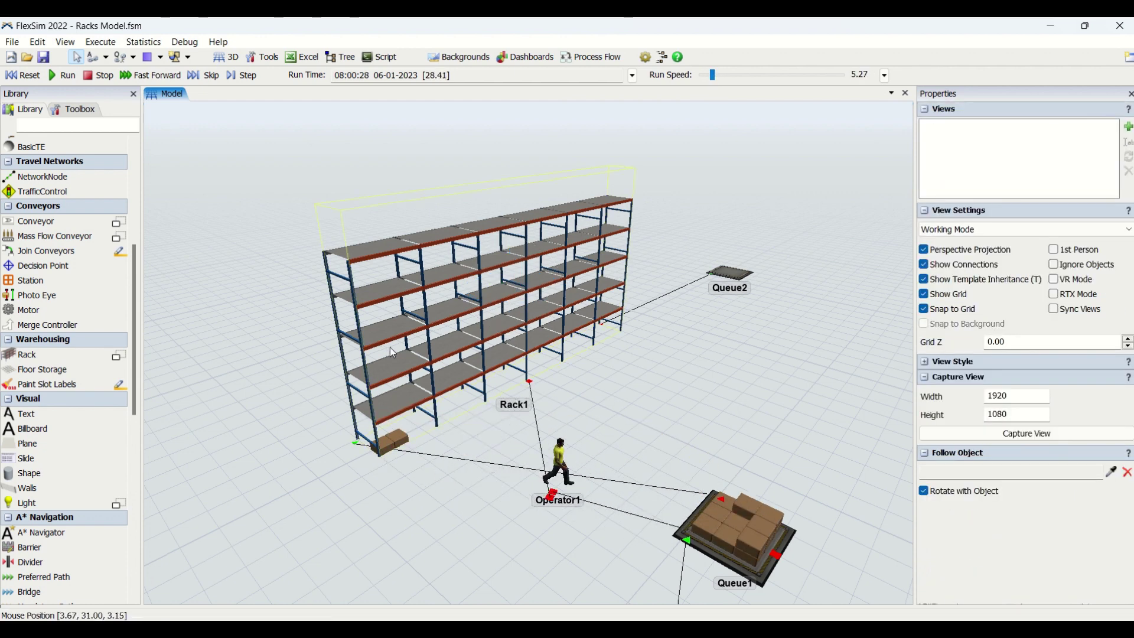
click(390, 352)
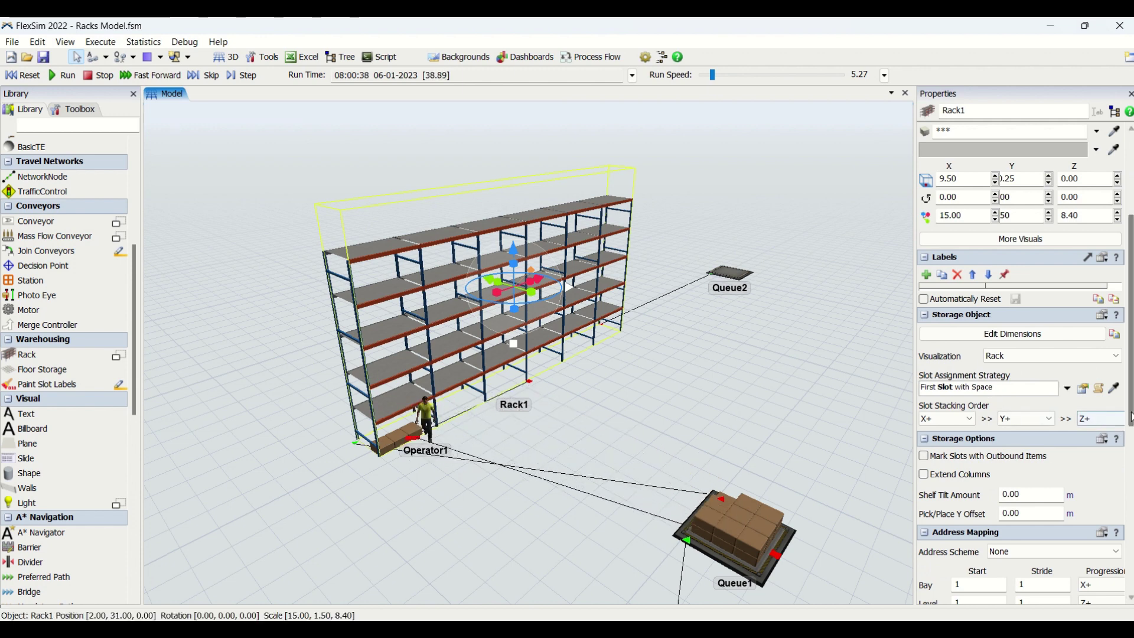
drag(1130, 416, 1130, 572)
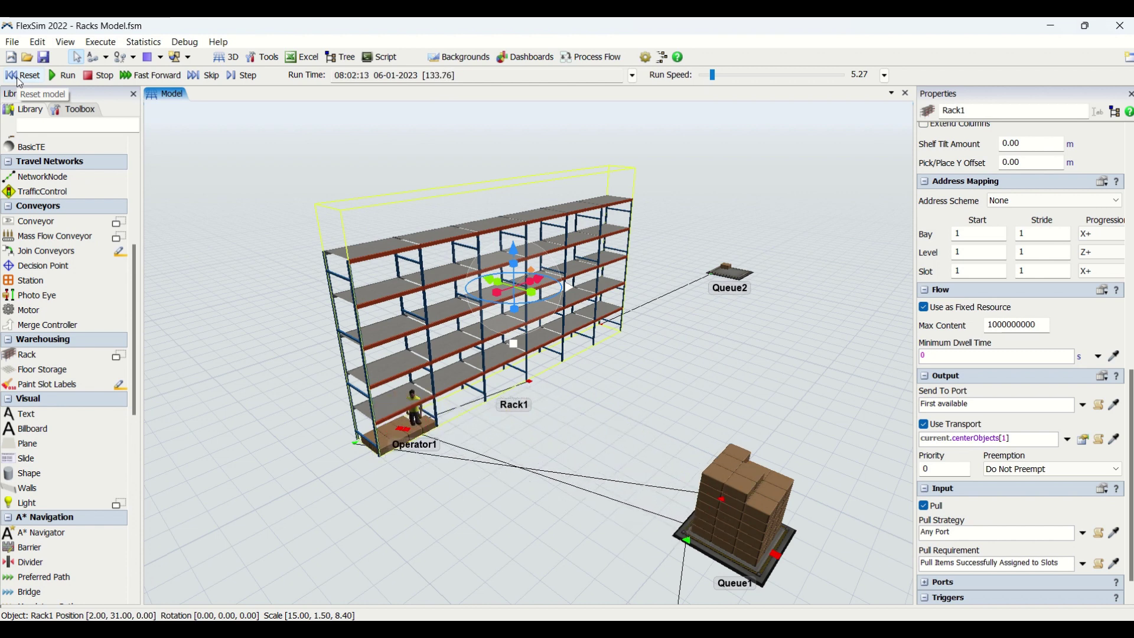
- Set Rack1's Pick/Place Y Offset to 5 and restart the model from zero
click(19, 82)
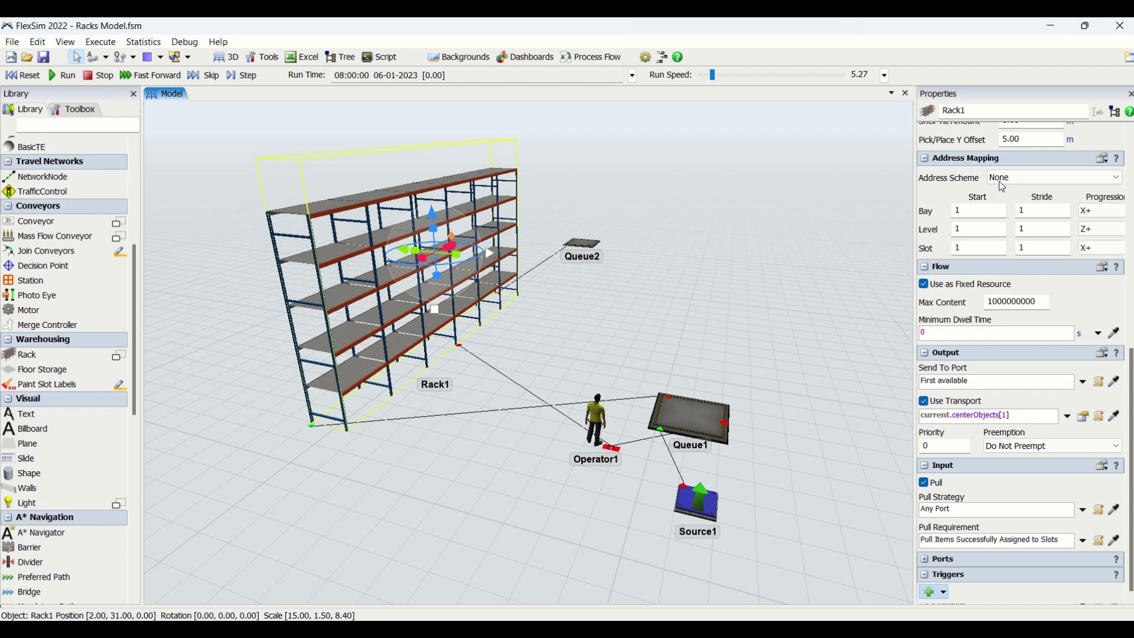
scroll(997, 140, up, 3)
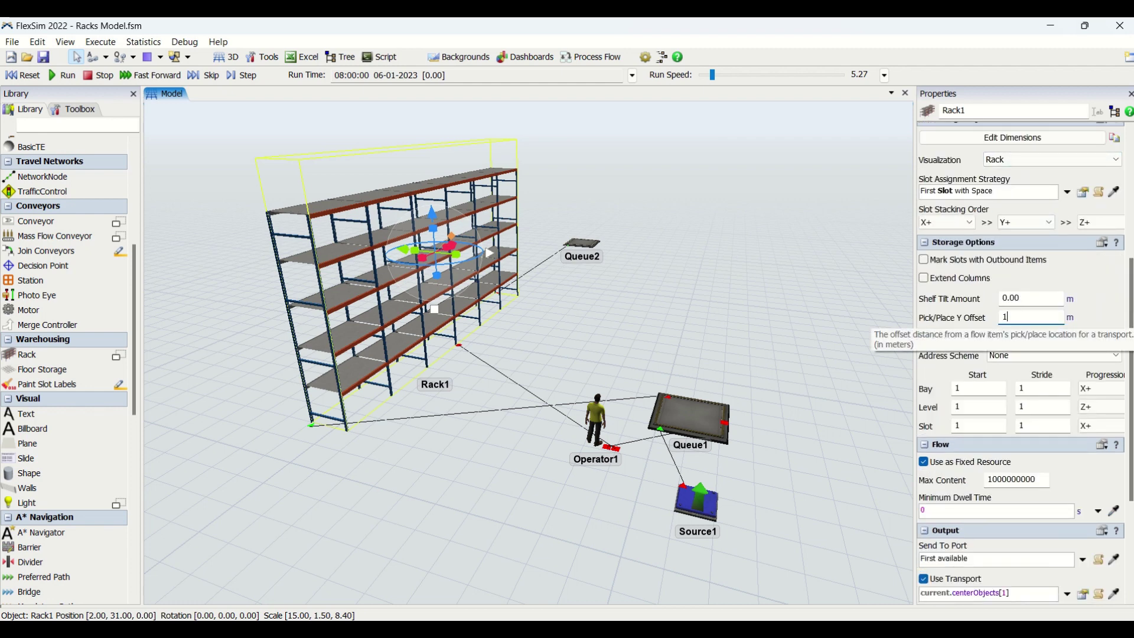
click(561, 298)
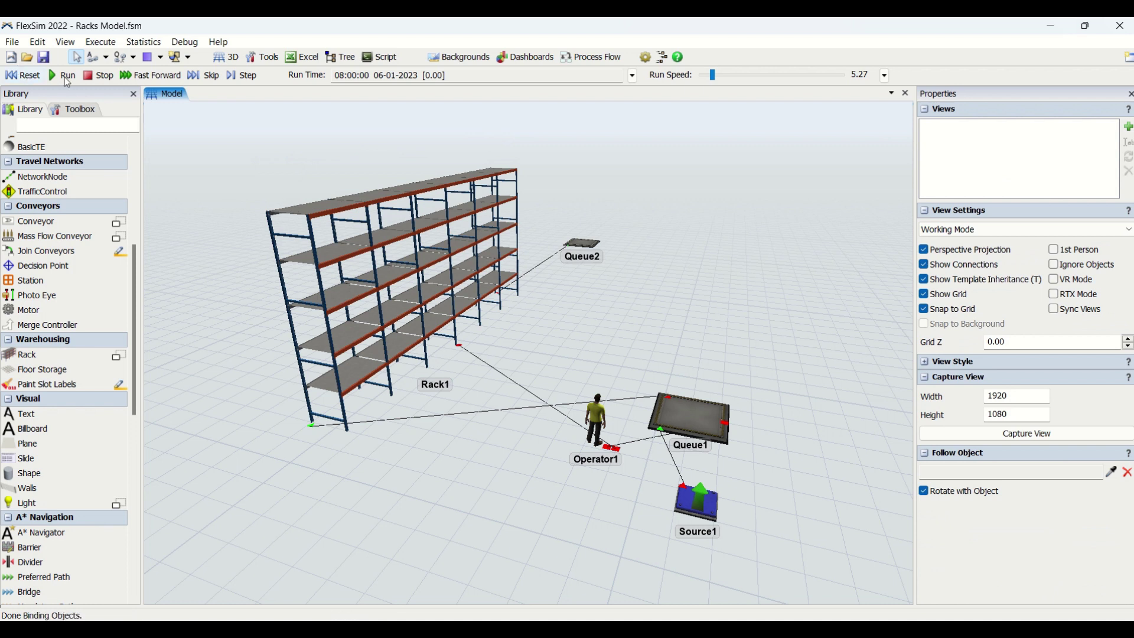
click(66, 80)
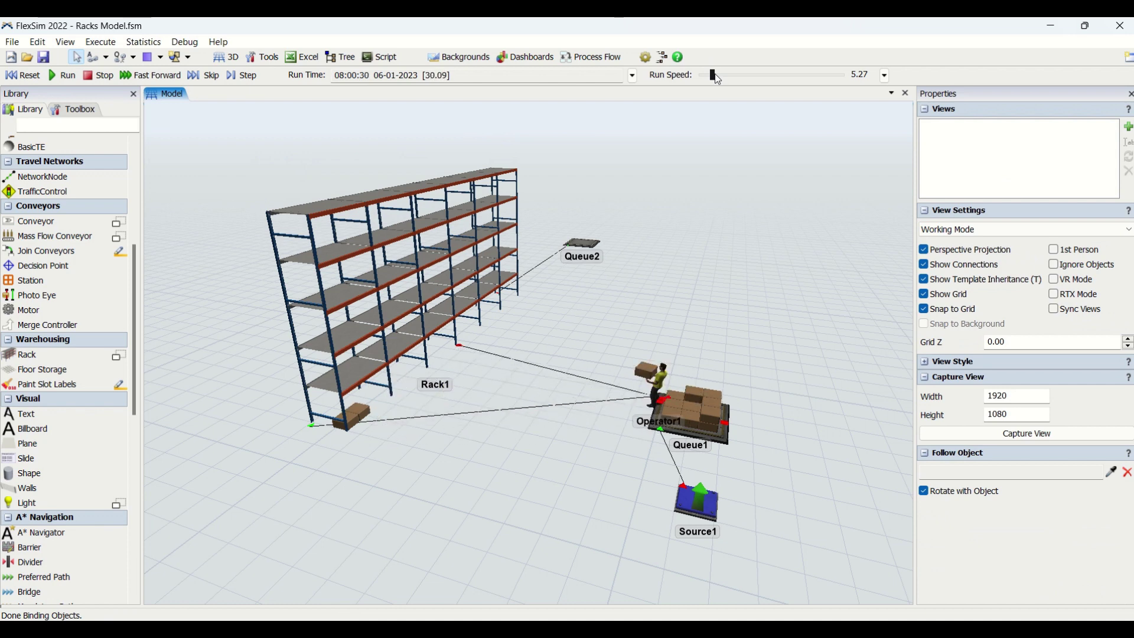
click(42, 77)
click(447, 213)
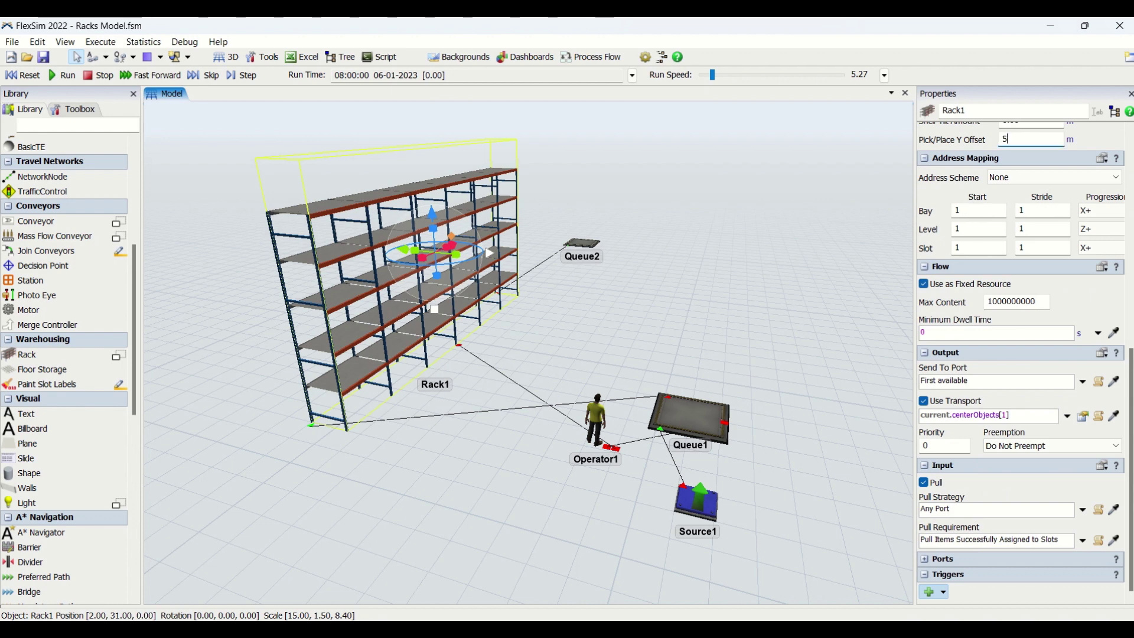
- Run with offset 5 at higher speed, viewing the rack edge-on and front
click(61, 78)
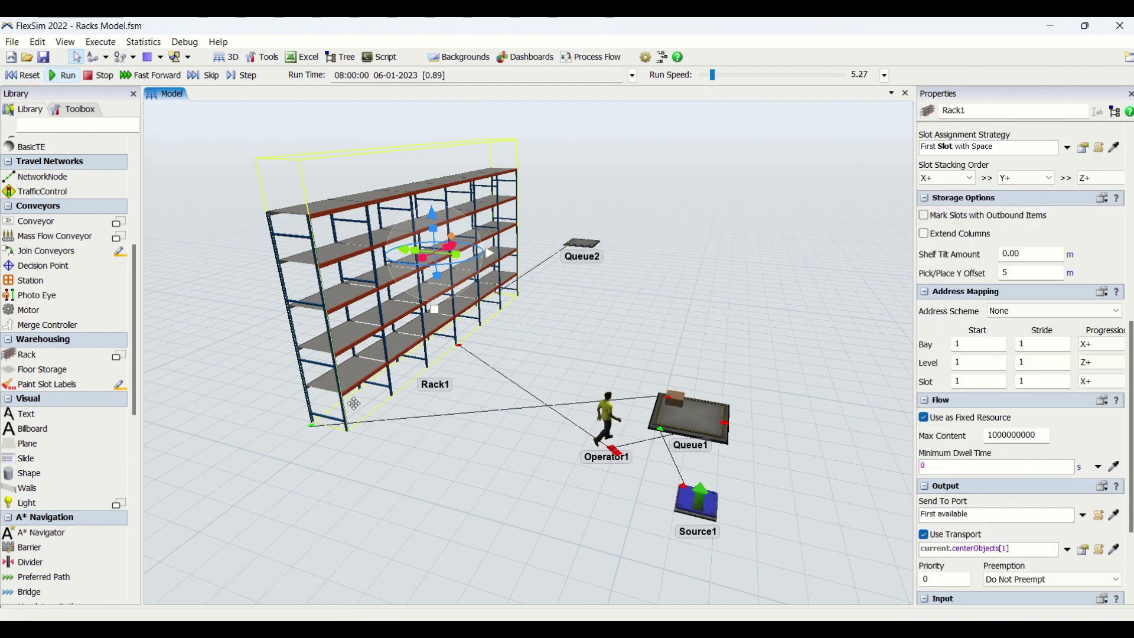
click(426, 494)
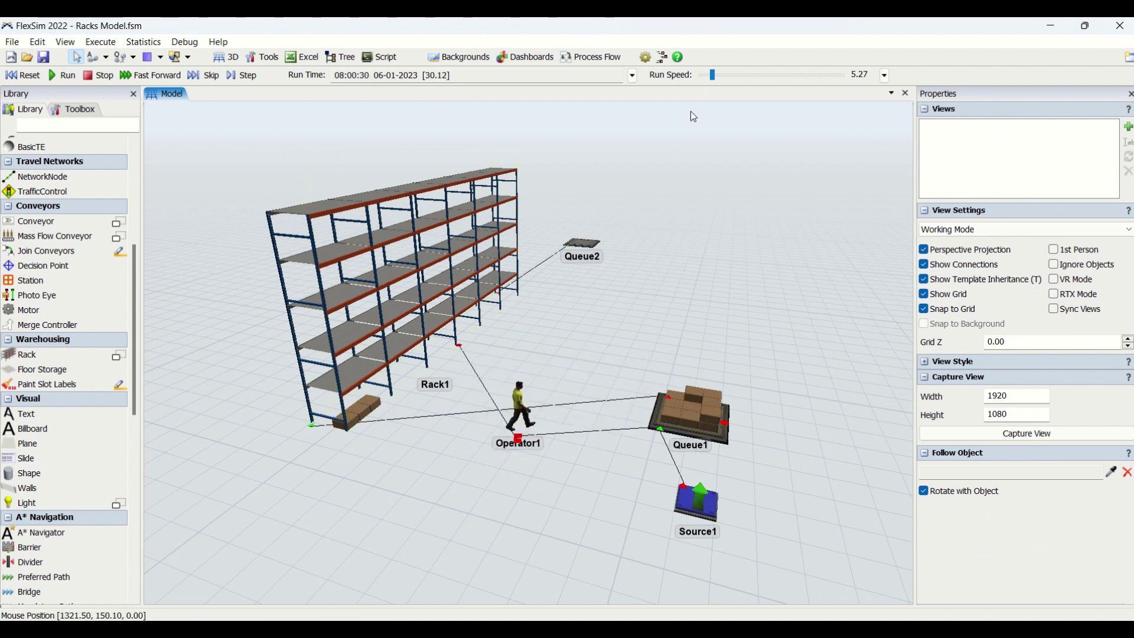
drag(712, 75, 715, 77)
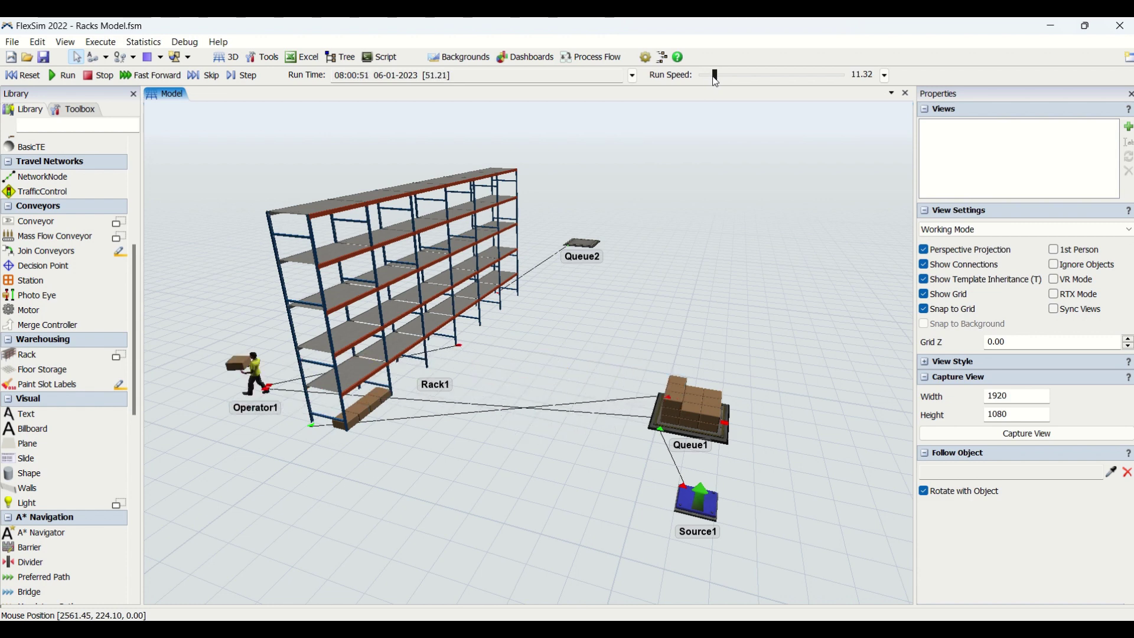
right_drag(467, 468, 447, 472)
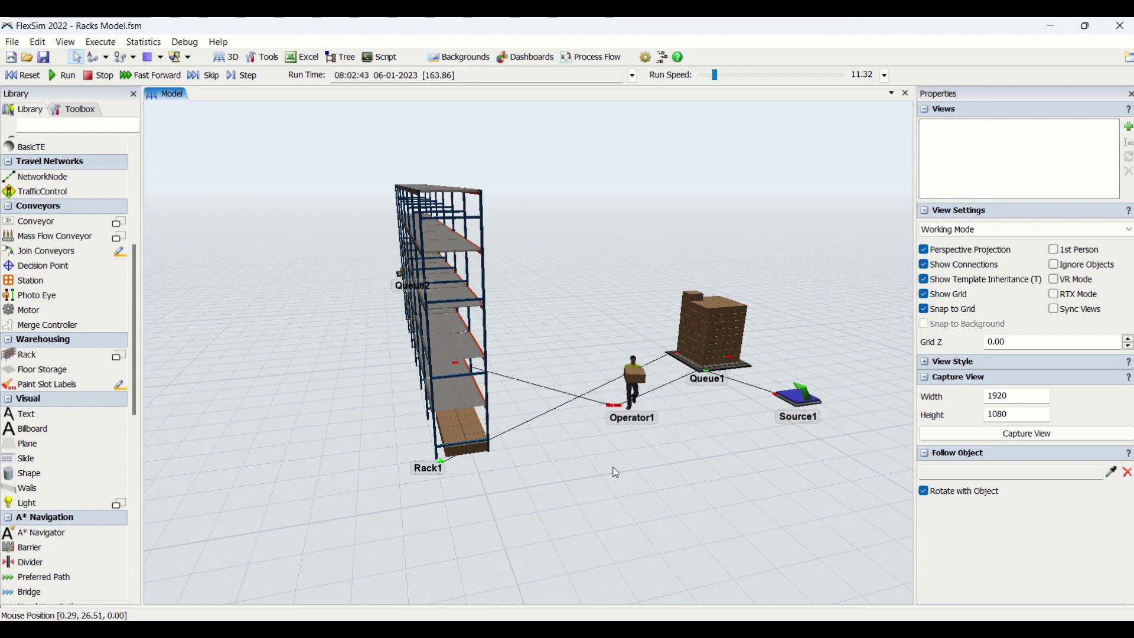
right_drag(507, 455, 433, 426)
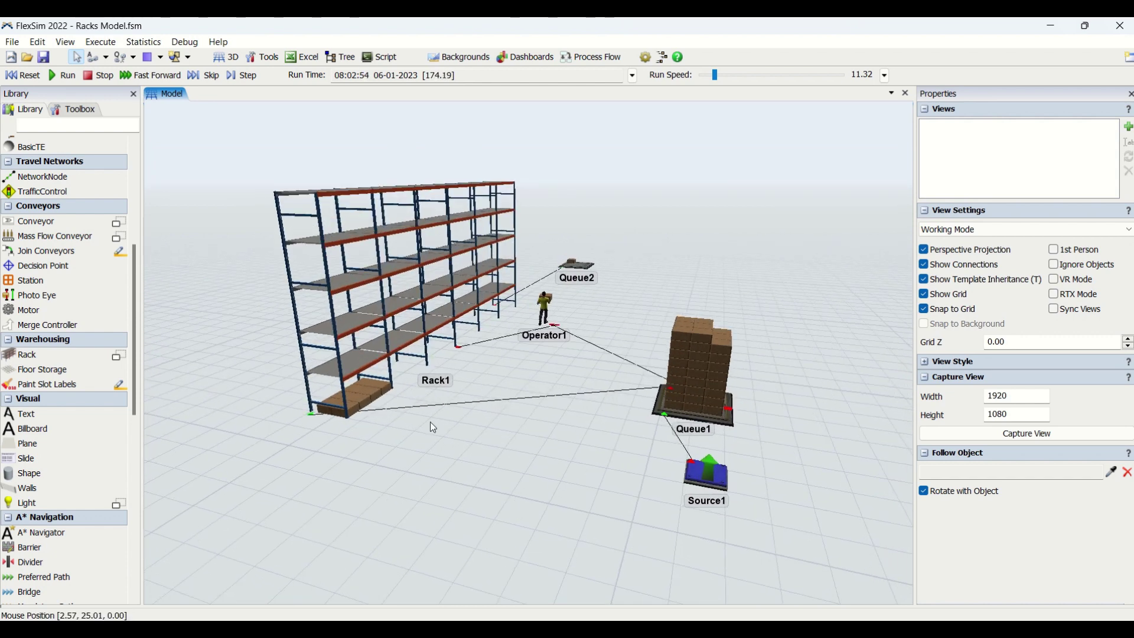
- Set Pick/Place Y Offset back to 0 and reset the model
click(472, 316)
scroll(1007, 455, up, 3)
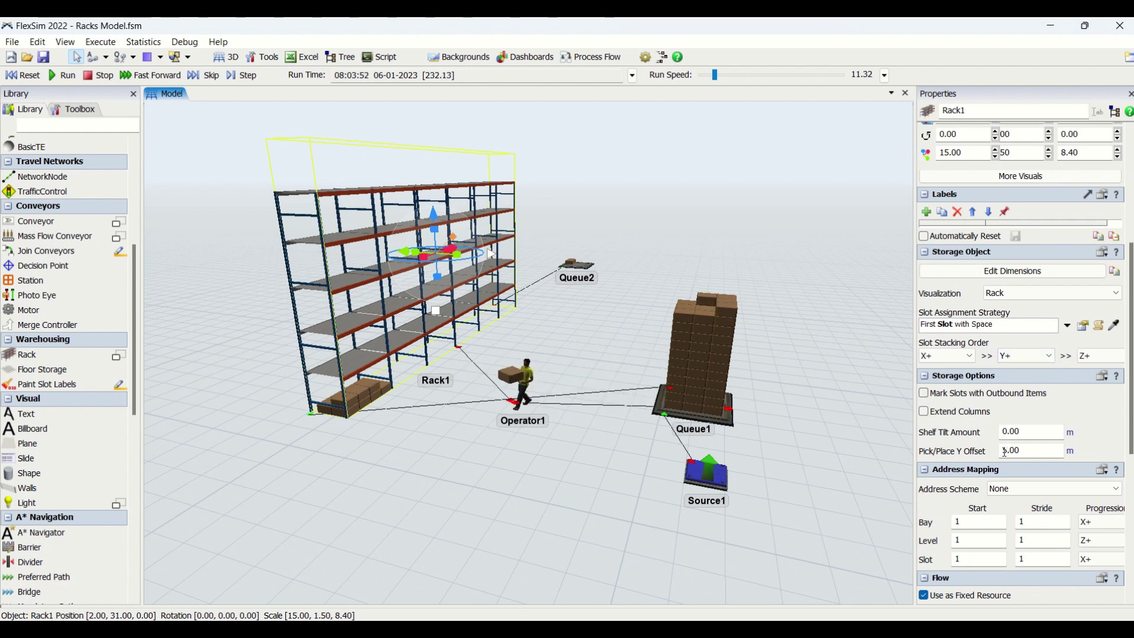
scroll(1016, 459, down, 3)
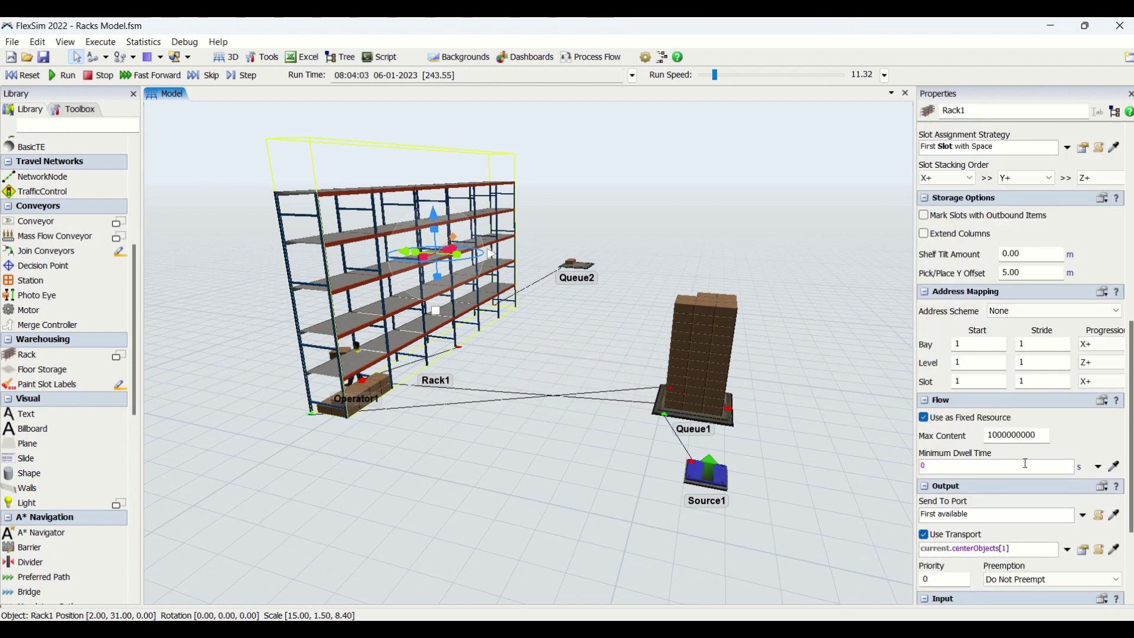
double_click(1013, 272)
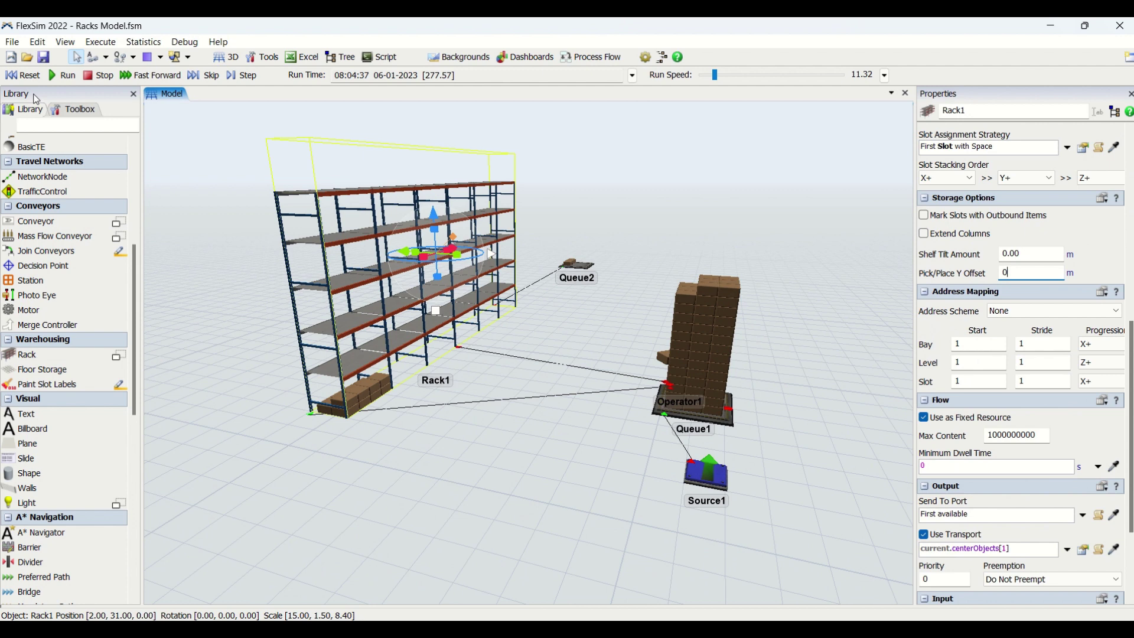
click(22, 75)
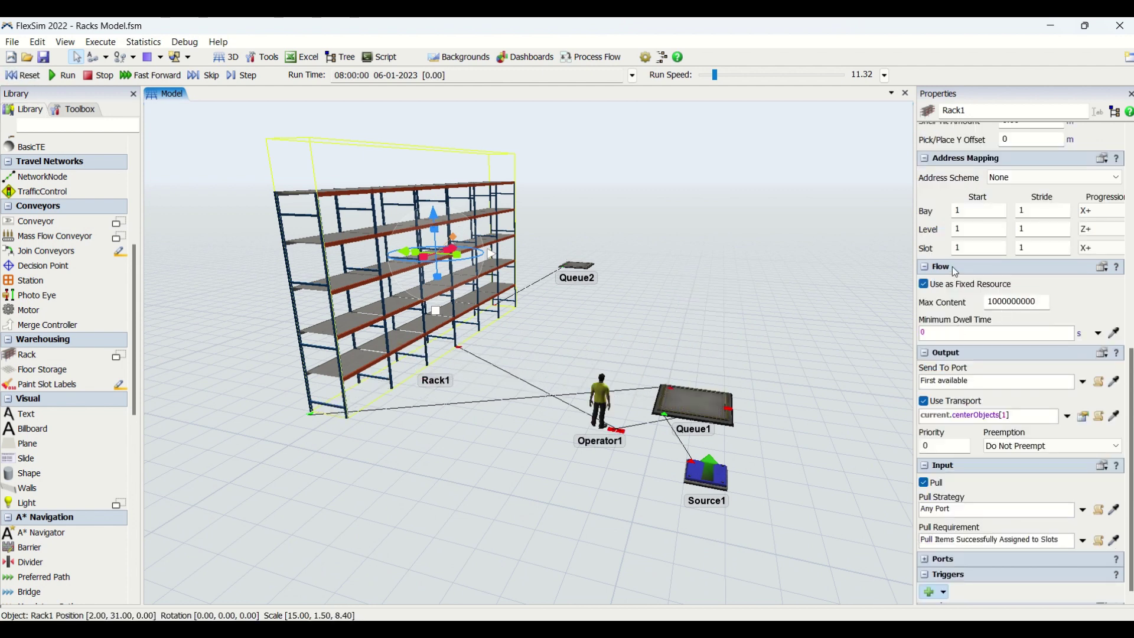
- Set Rack1's Address Scheme to DefaultScheme
scroll(951, 267, up, 3)
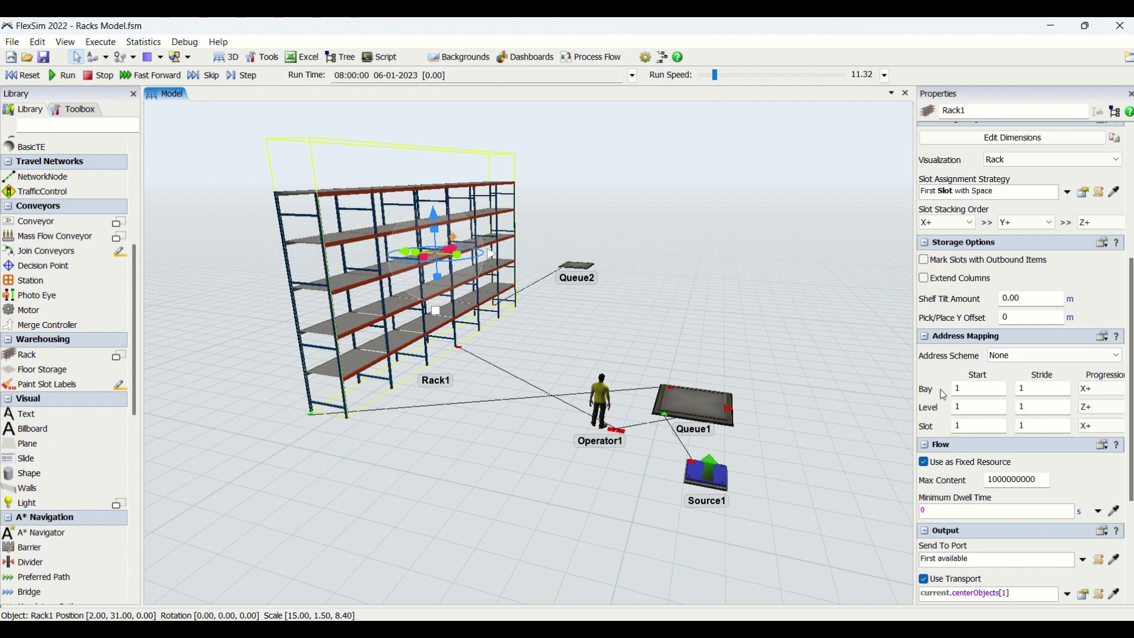
click(1059, 356)
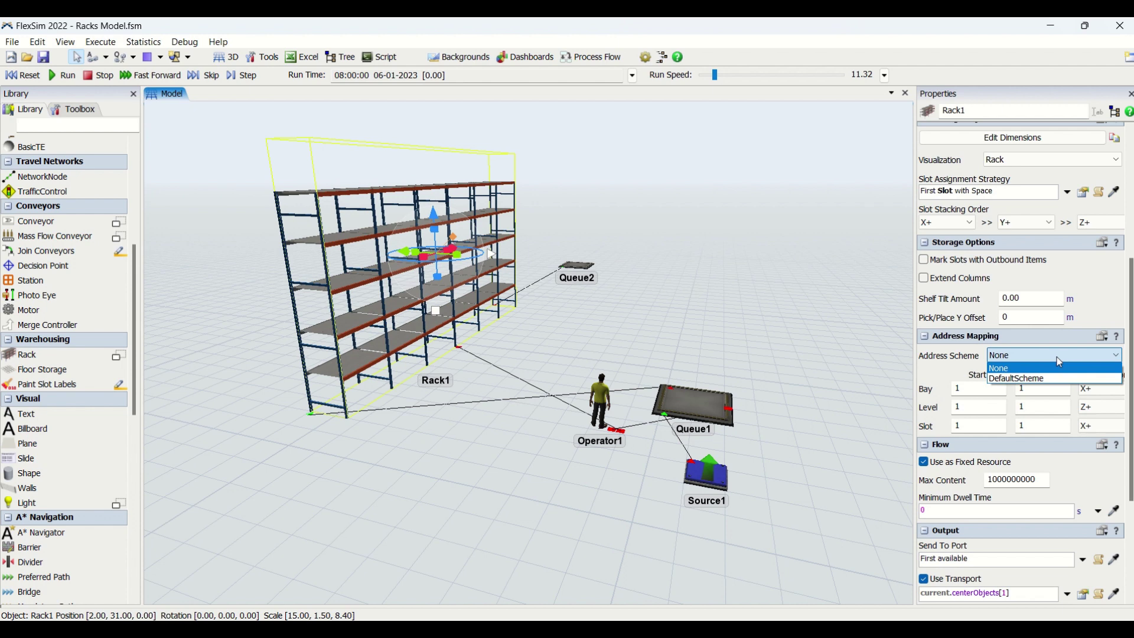
click(1053, 377)
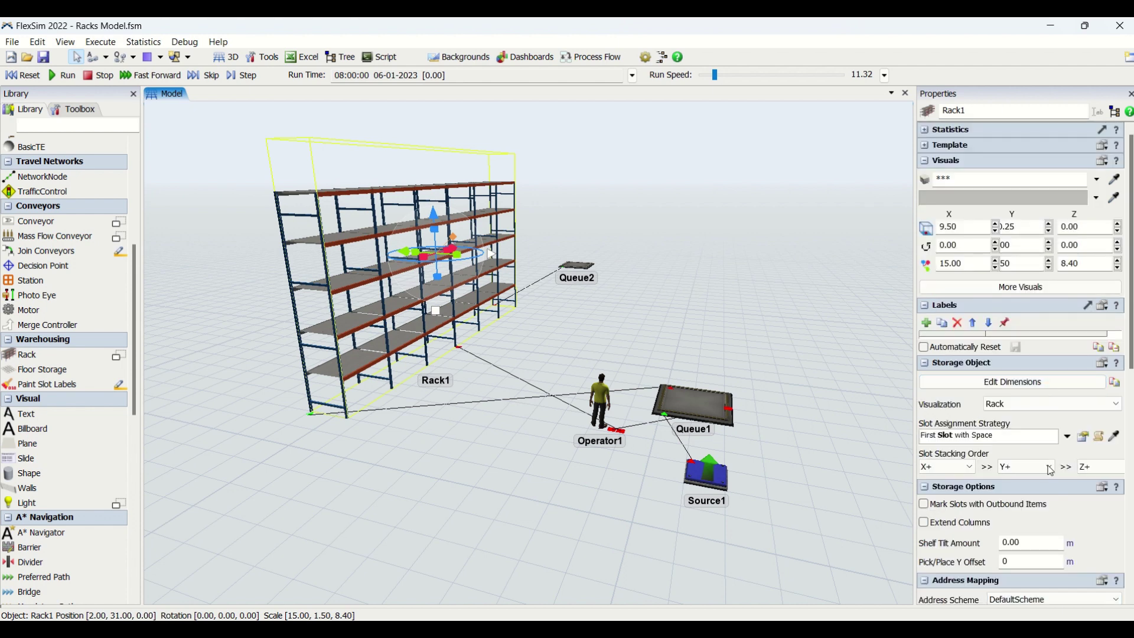
drag(1130, 366, 1131, 482)
- Review the Zone ID, Bay Stride, Slot Start and Bay Start address fields
click(971, 470)
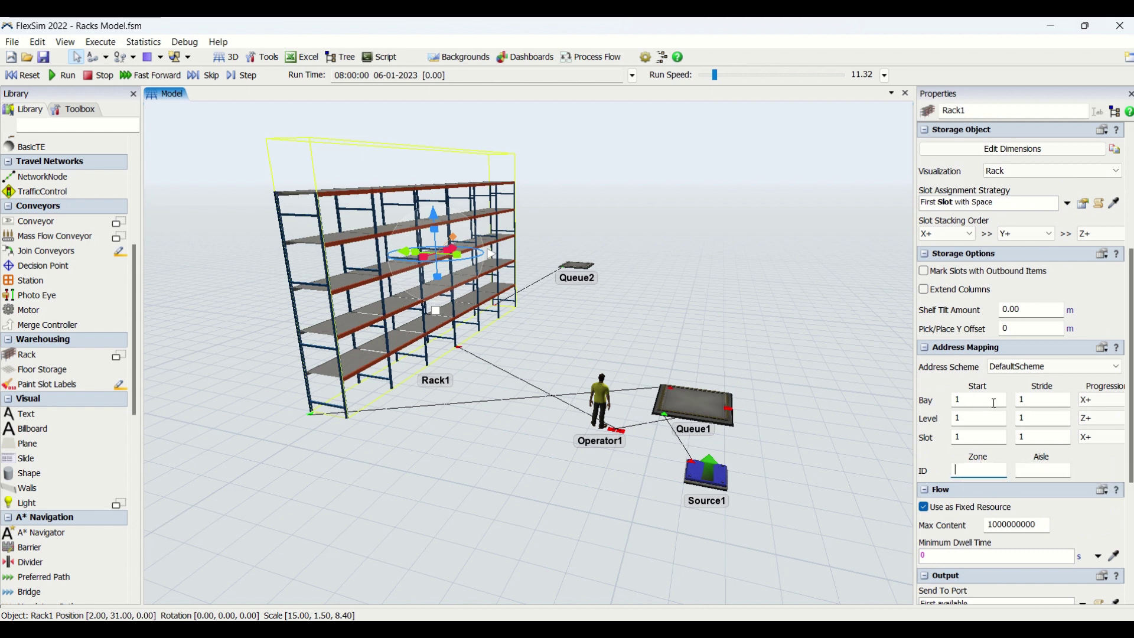
click(1039, 400)
click(980, 437)
click(973, 400)
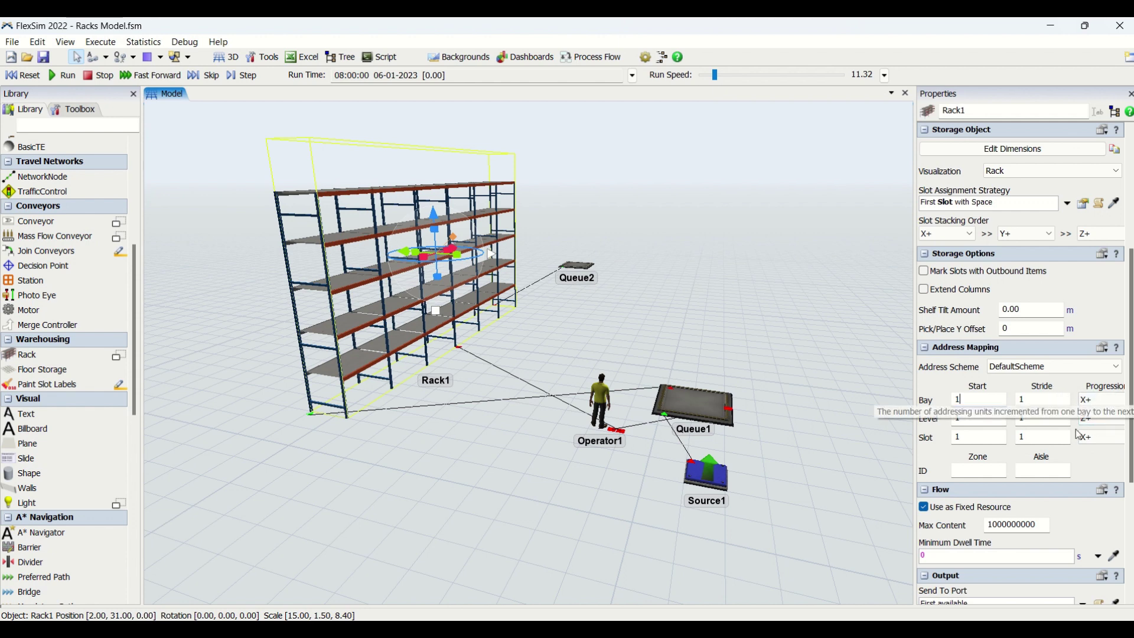
scroll(1076, 434, down, 3)
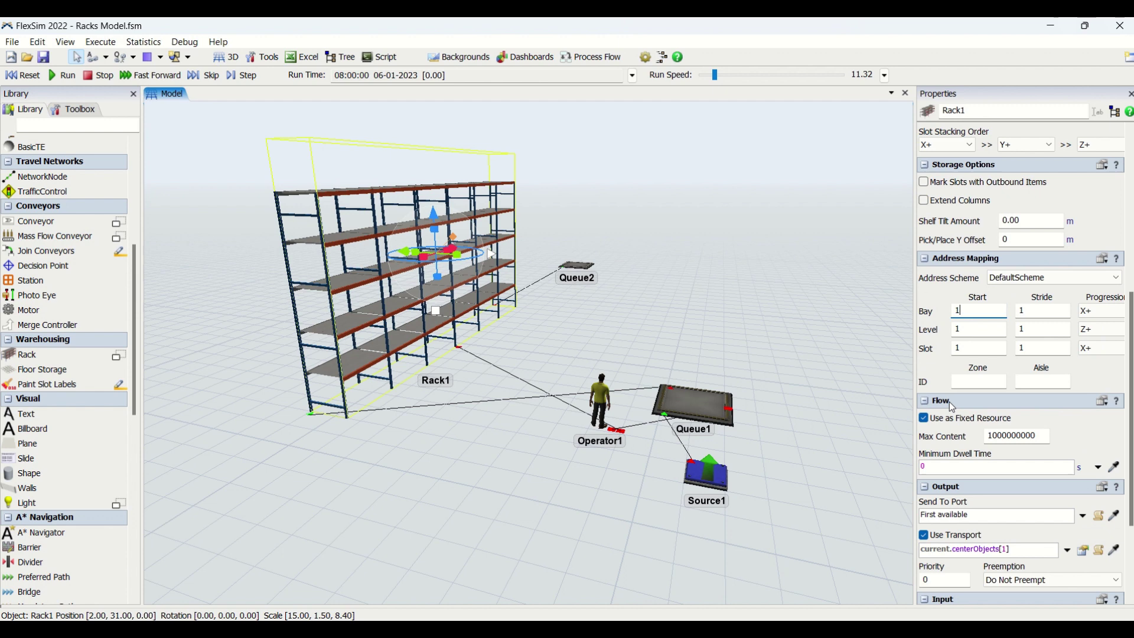
scroll(973, 363, down, 3)
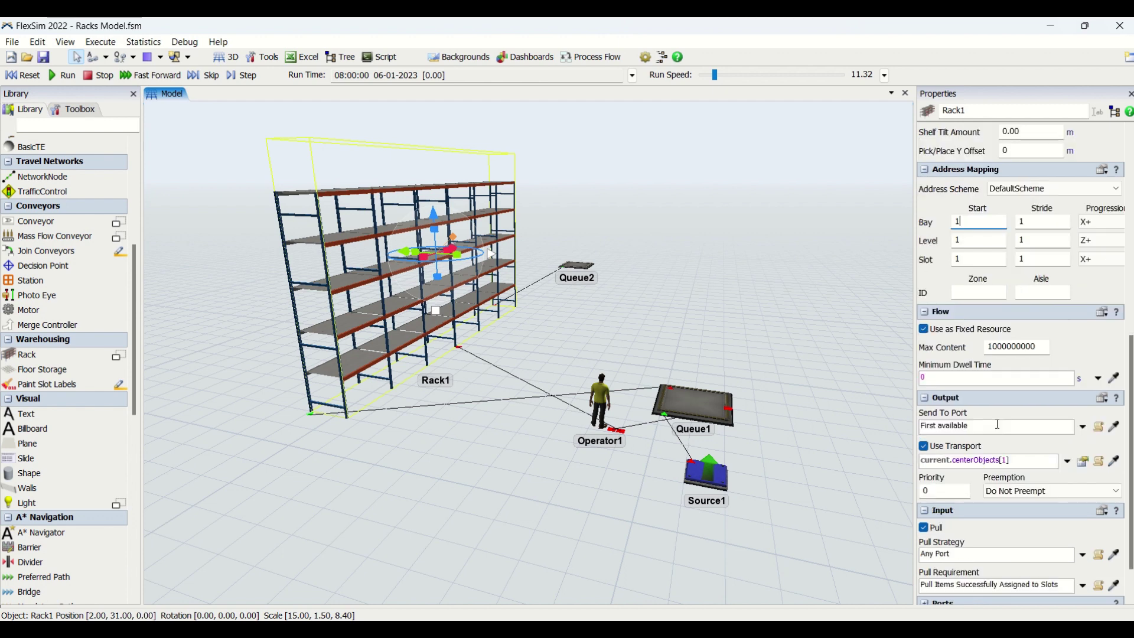
click(1007, 329)
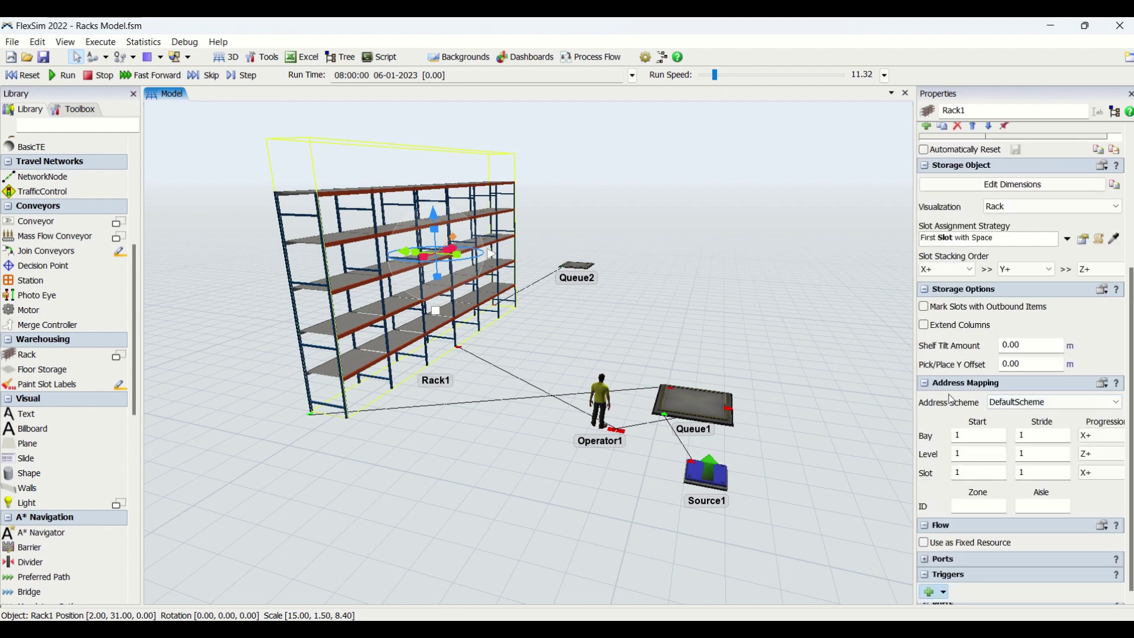
click(930, 543)
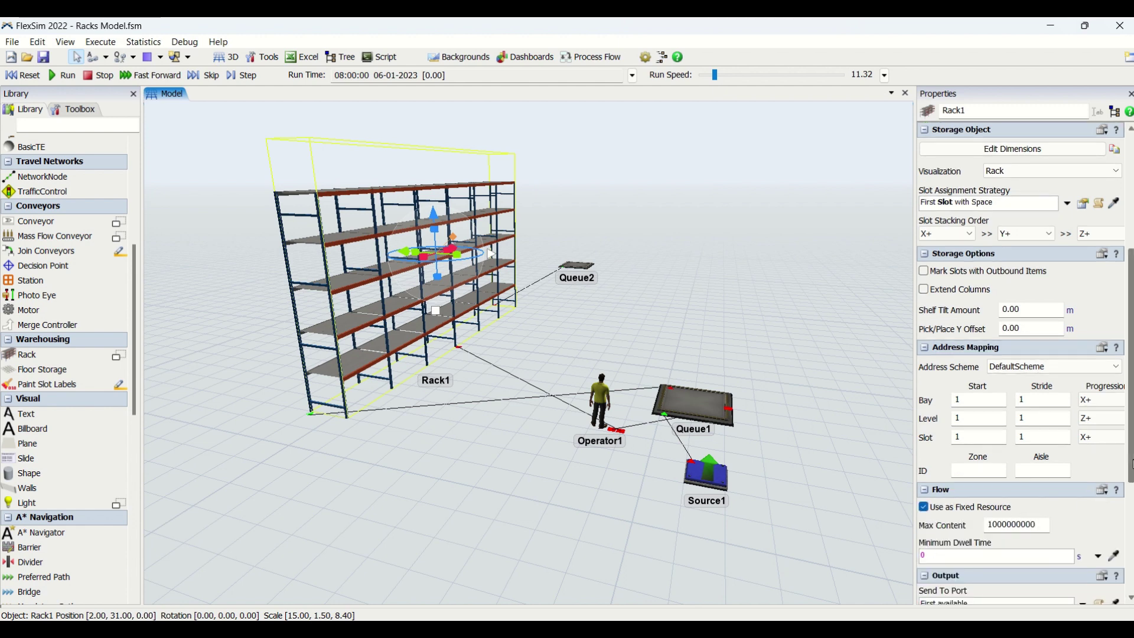
scroll(956, 402, down, 3)
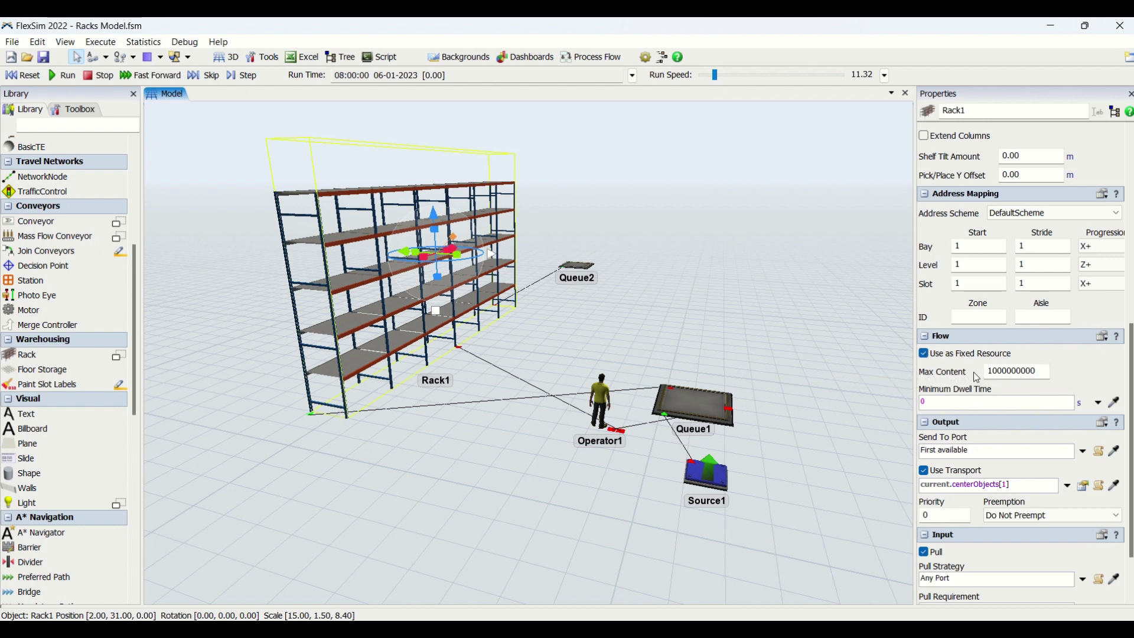
click(1048, 372)
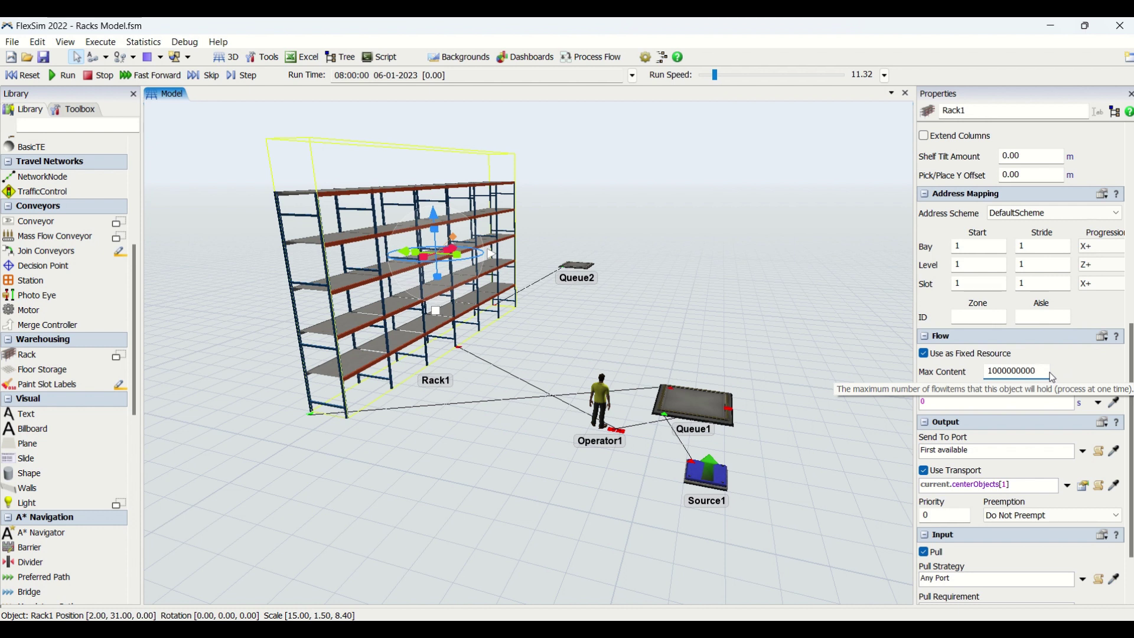
click(1073, 377)
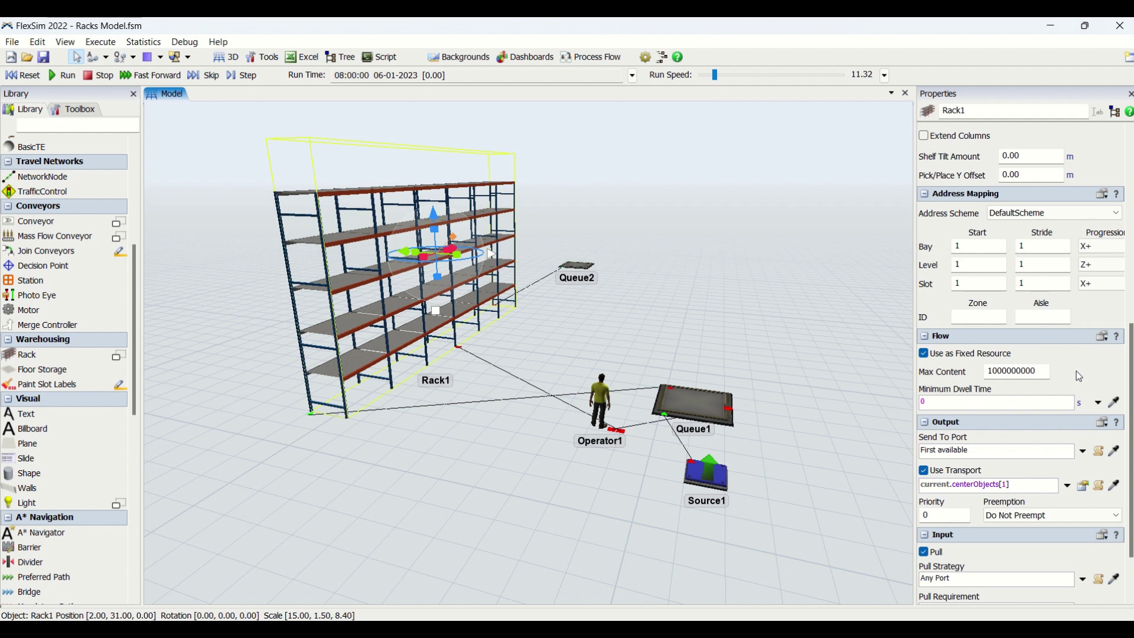
drag(957, 403, 883, 403)
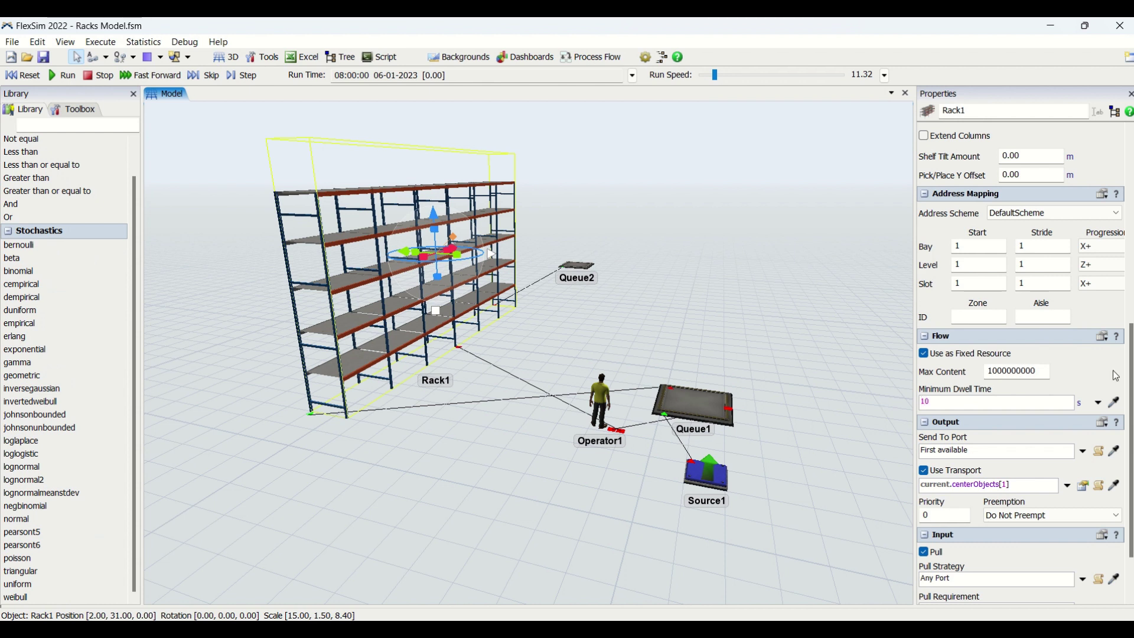
key(Return)
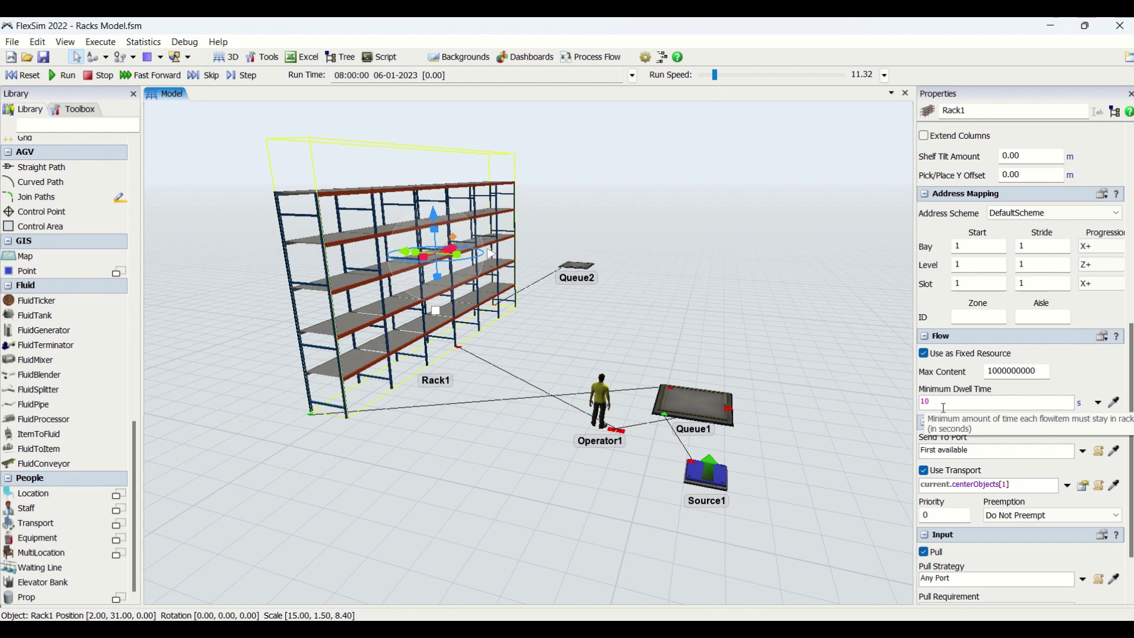
drag(943, 407, 914, 399)
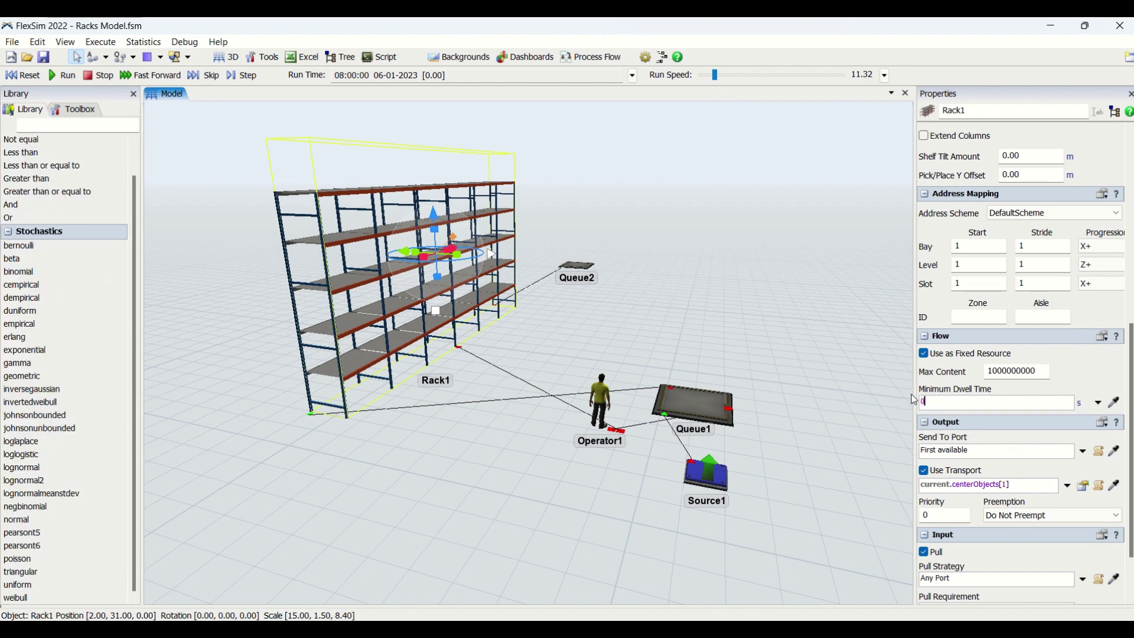
click(1075, 376)
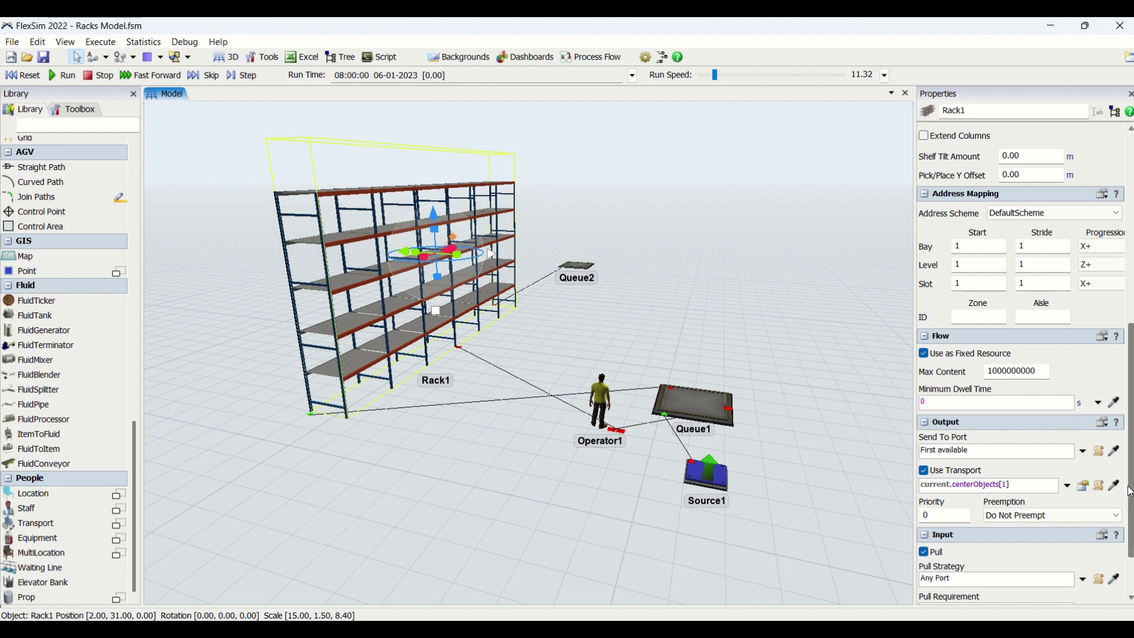
drag(1130, 509, 1129, 545)
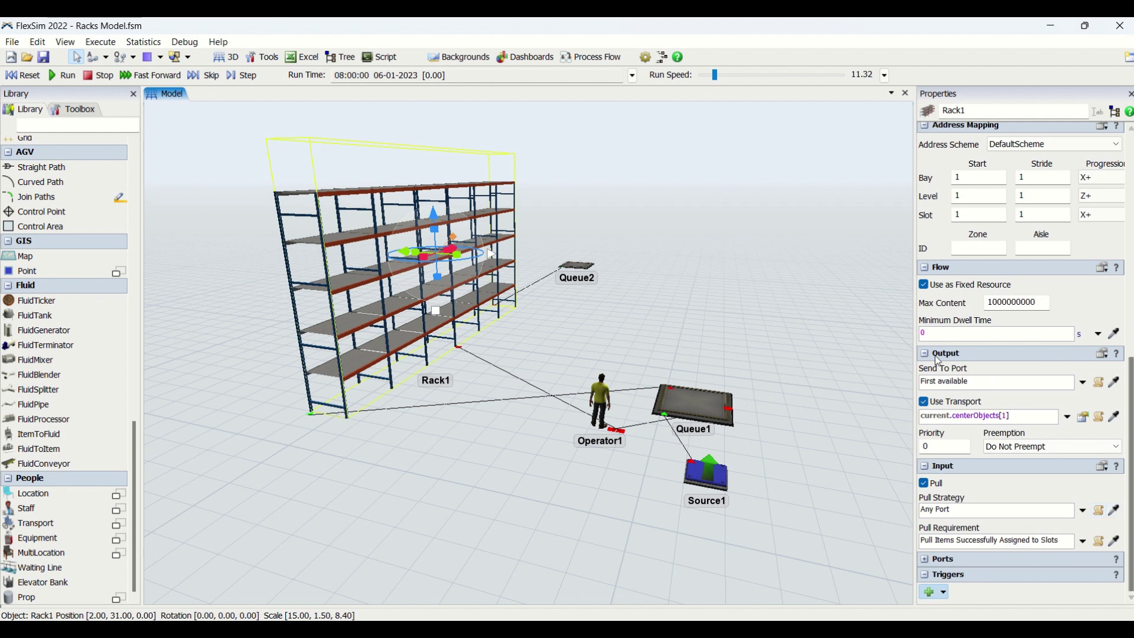
click(1082, 382)
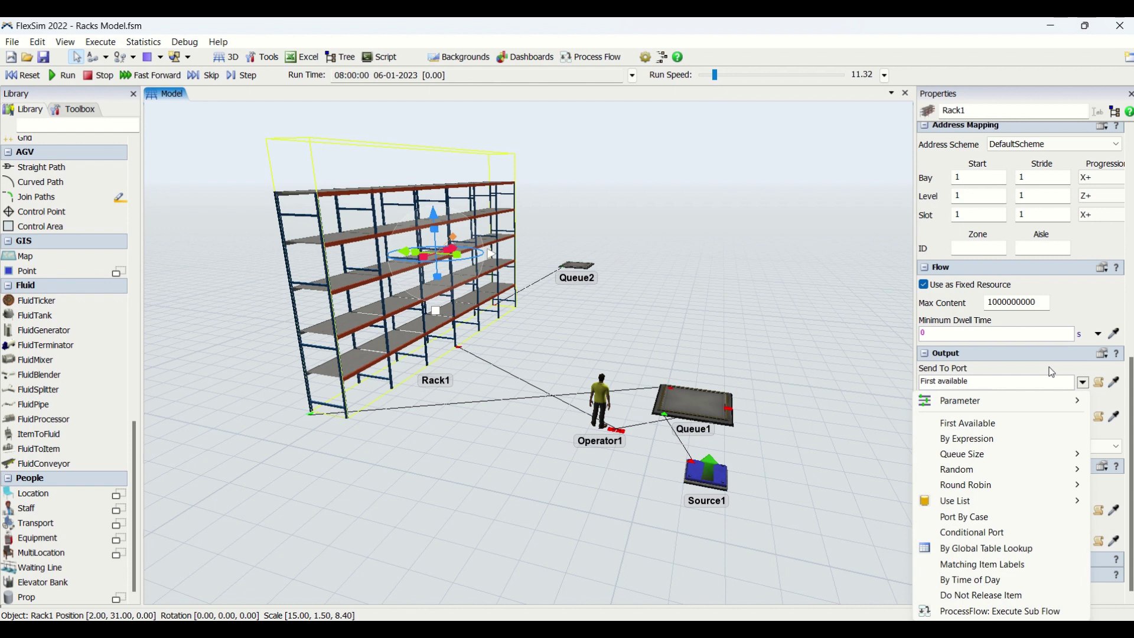
click(1052, 371)
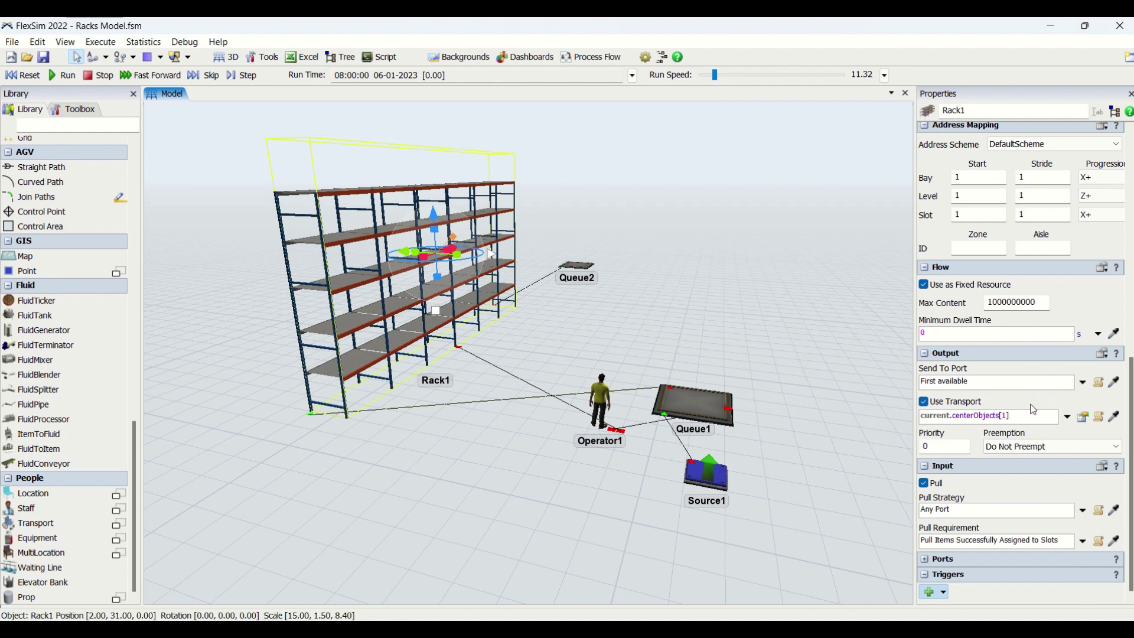
click(1067, 417)
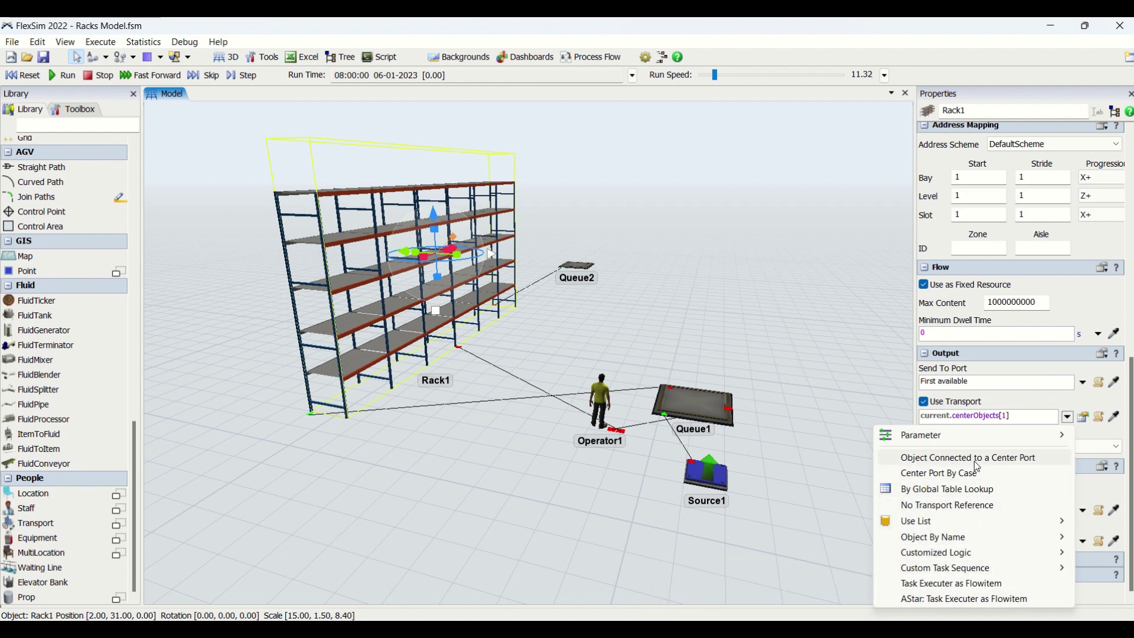
click(932, 440)
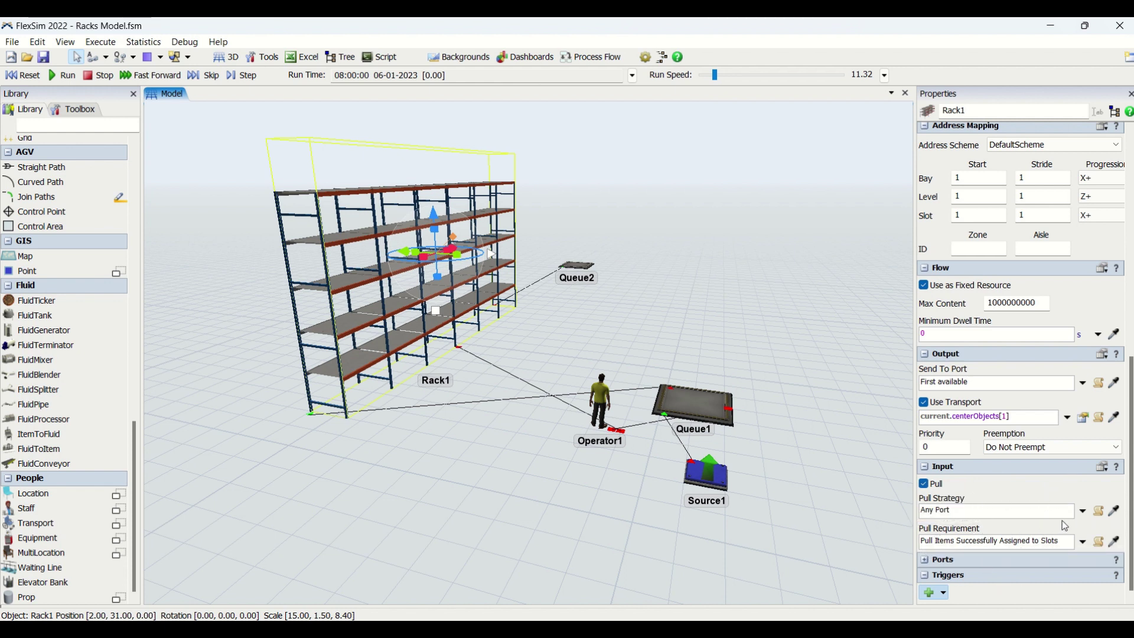
- Review the Pull Strategy and Pull Requirement options, then turn off Pull for Rack1's input
click(1084, 511)
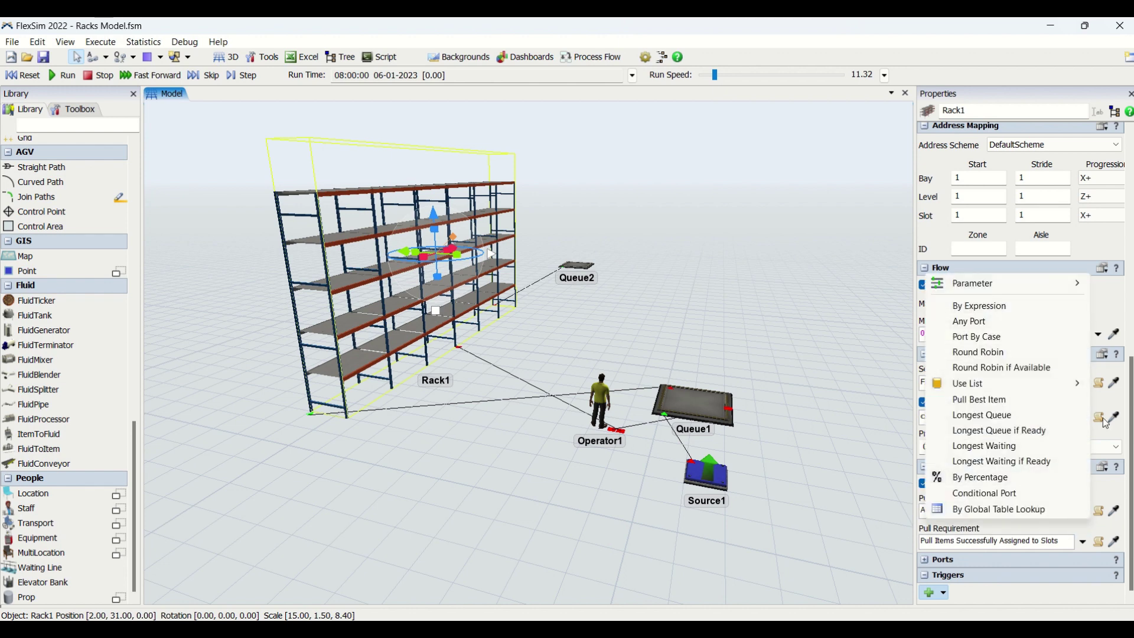
click(1122, 480)
click(1082, 540)
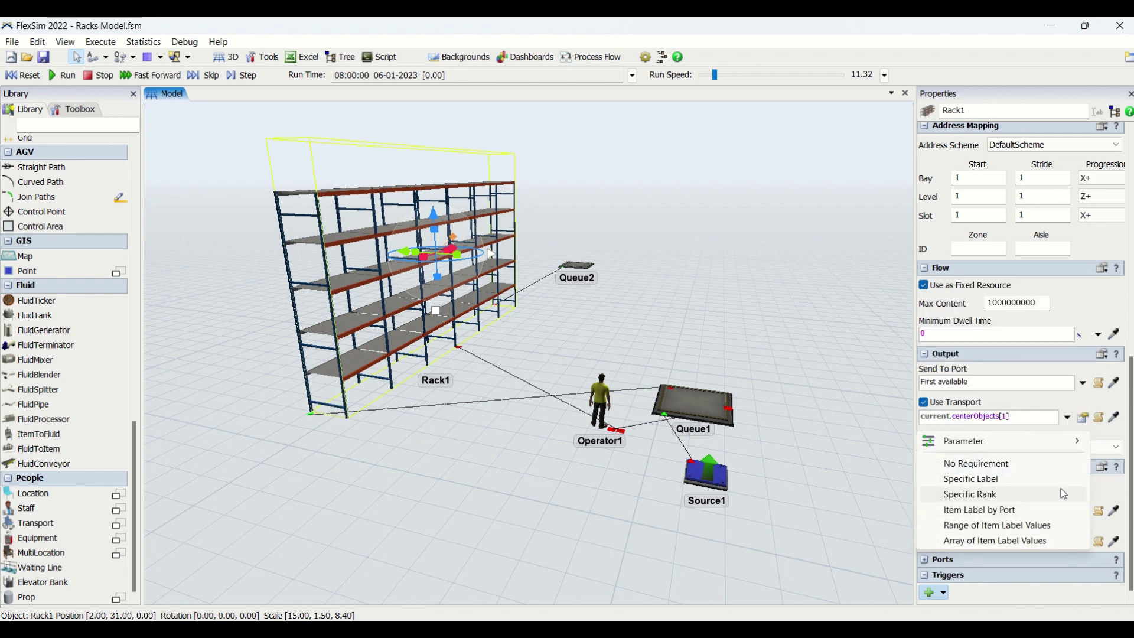
click(1085, 541)
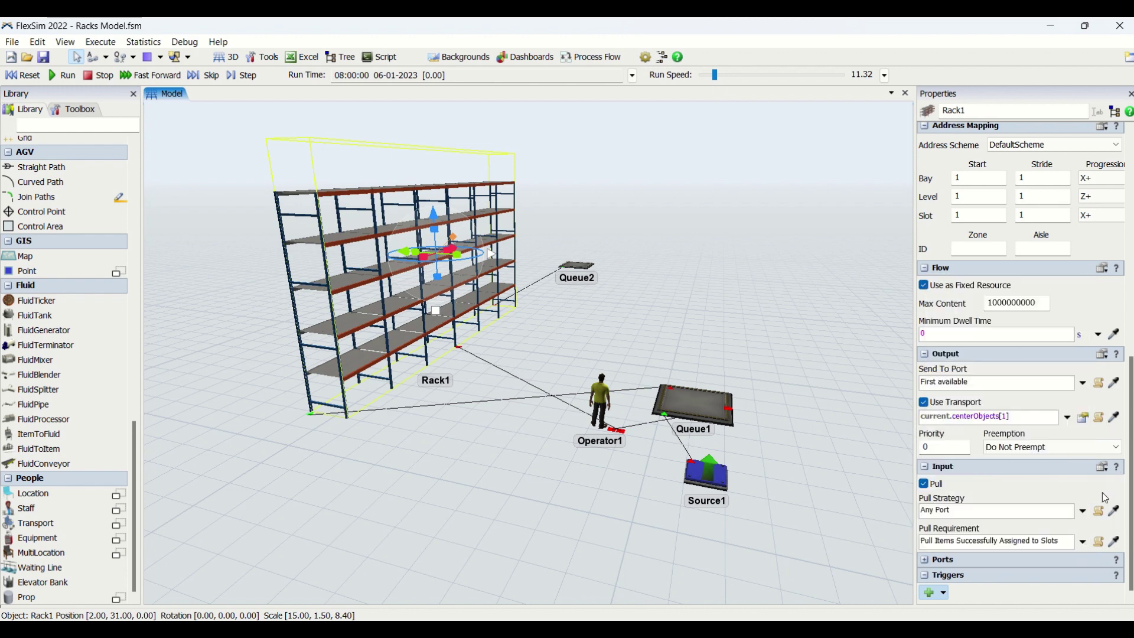
click(1085, 542)
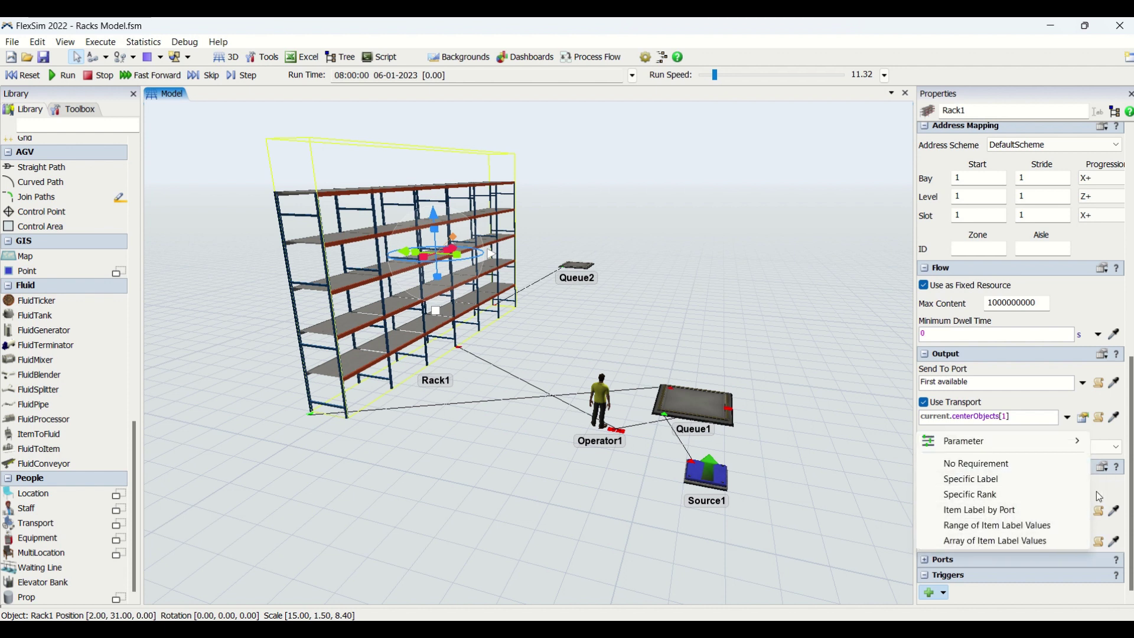
click(1109, 499)
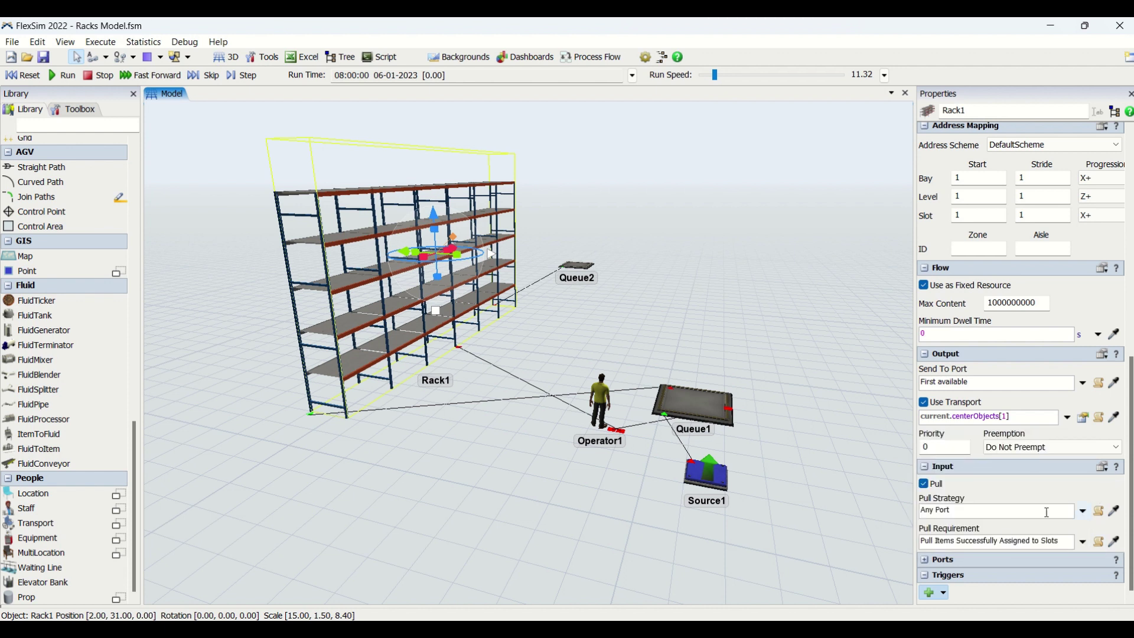
click(932, 484)
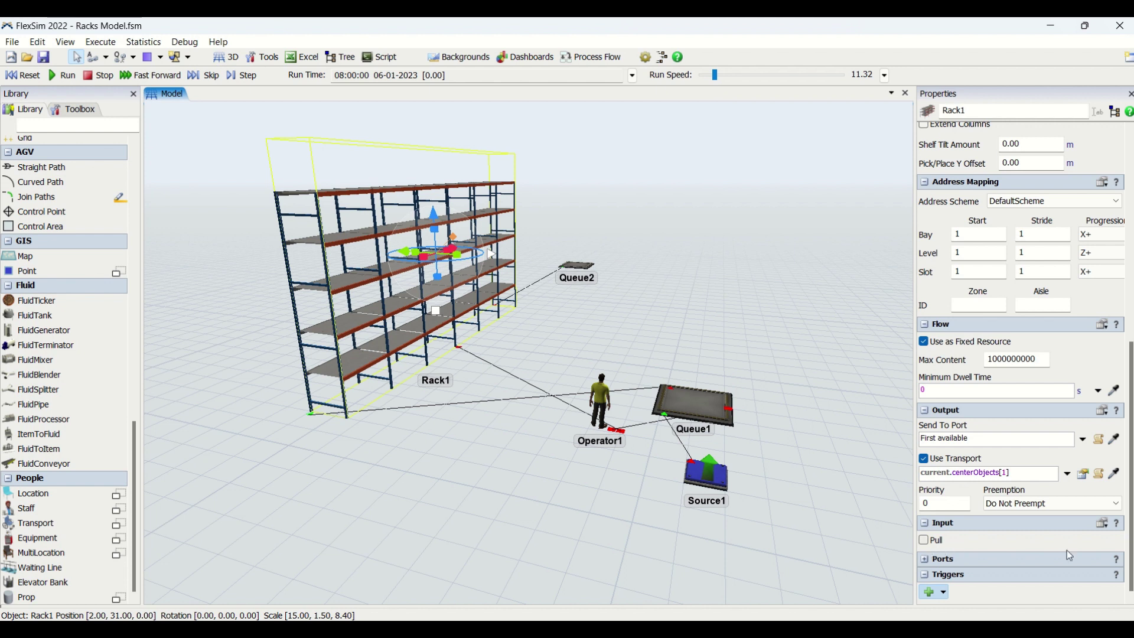
- Check that Rack1's input port connects from Queue1, then browse the available trigger events
click(924, 559)
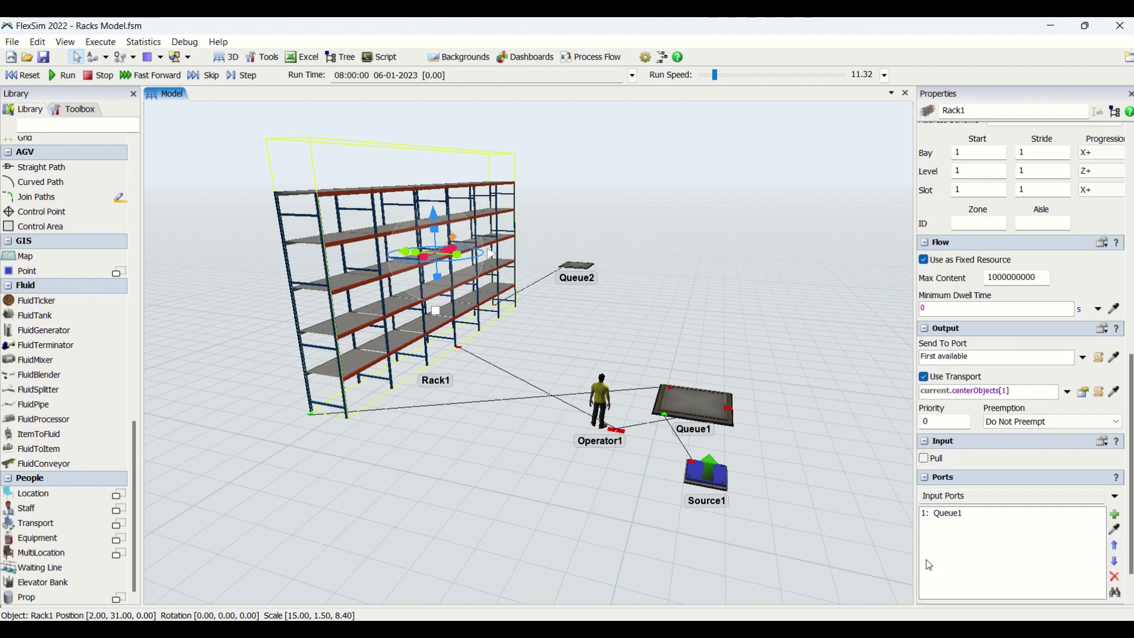
click(1115, 496)
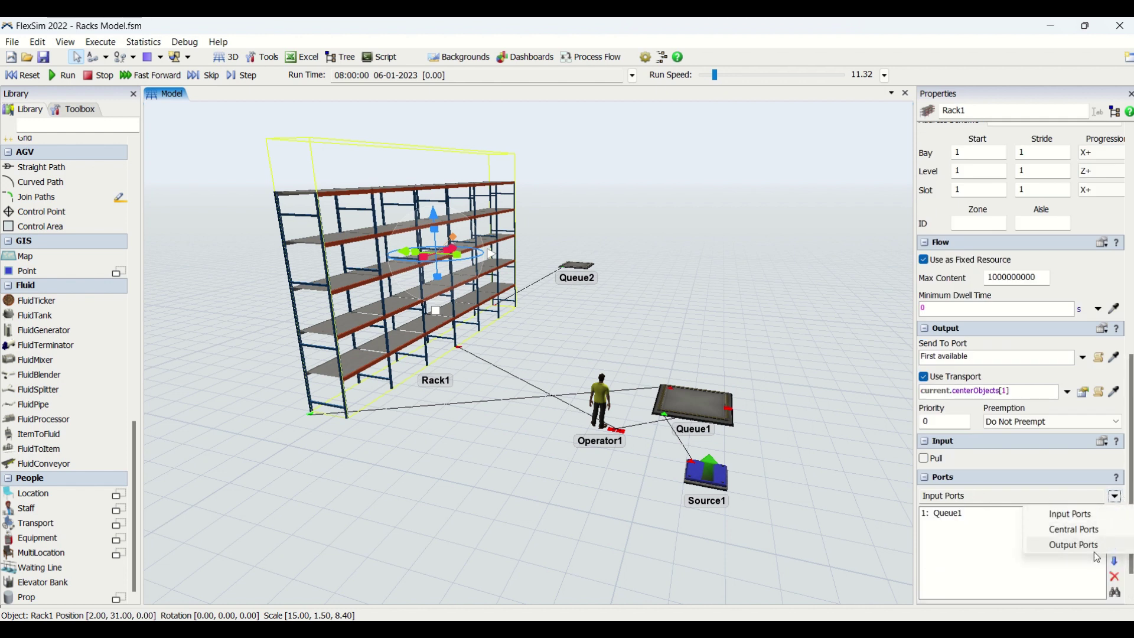
click(1042, 495)
scroll(953, 481, down, 1)
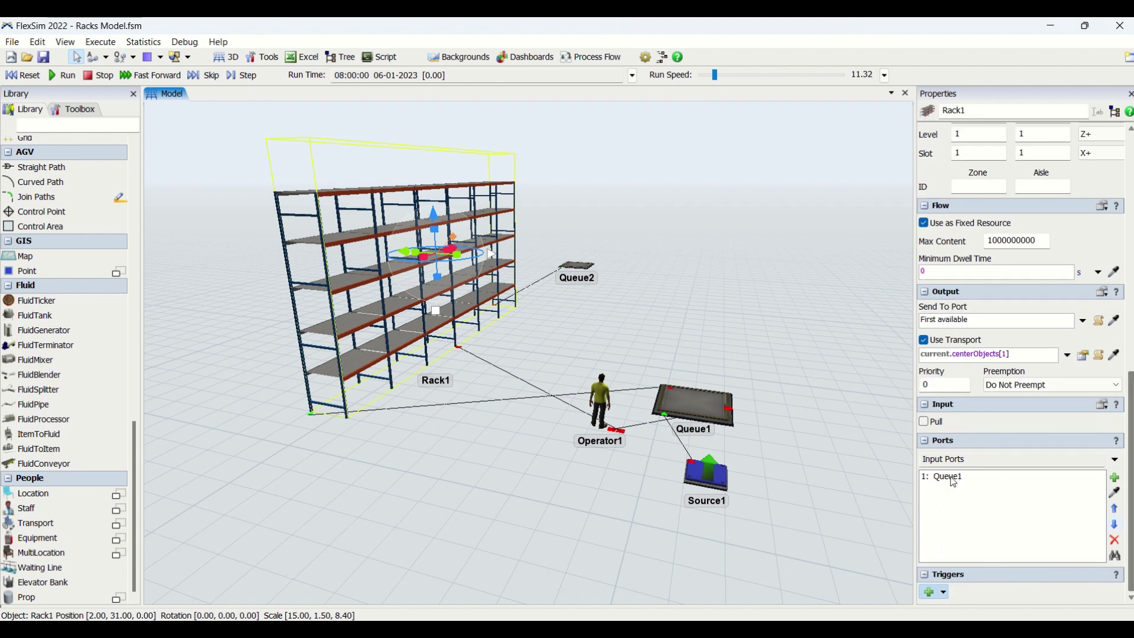
click(924, 440)
click(944, 593)
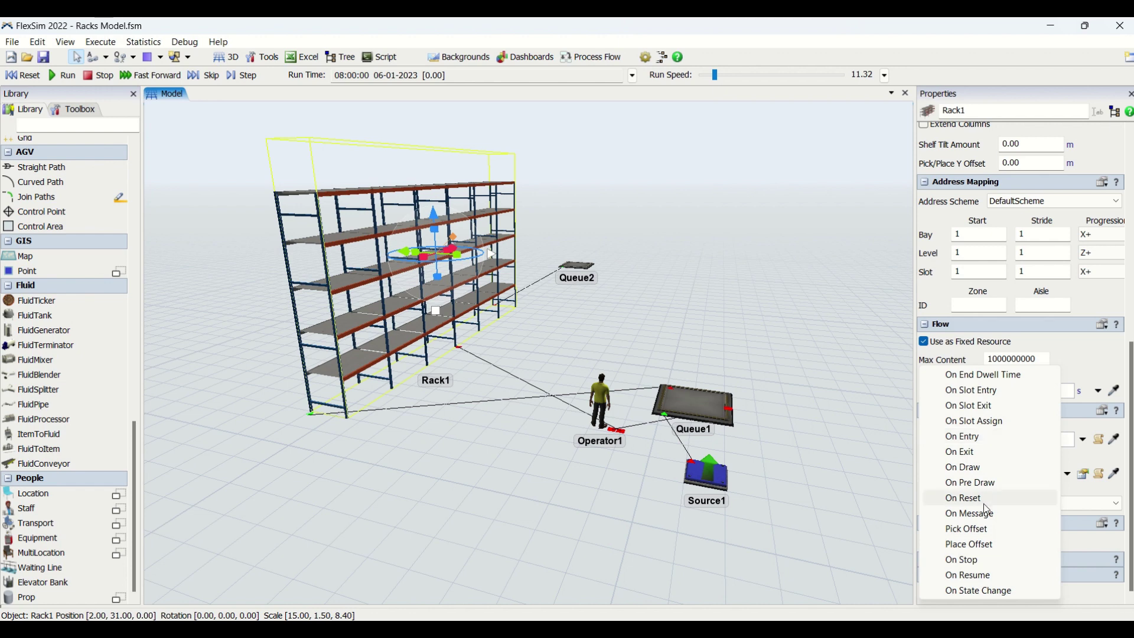
- Deselect Rack1, zoom out and start the simulation run
click(846, 552)
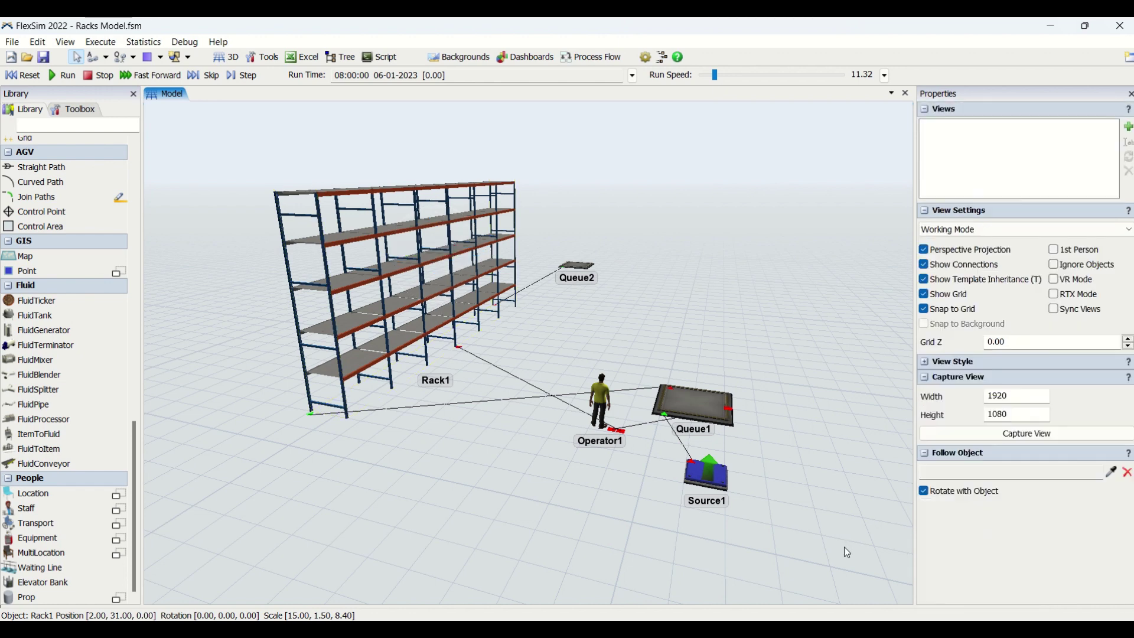
click(395, 266)
click(449, 456)
scroll(490, 429, down, 3)
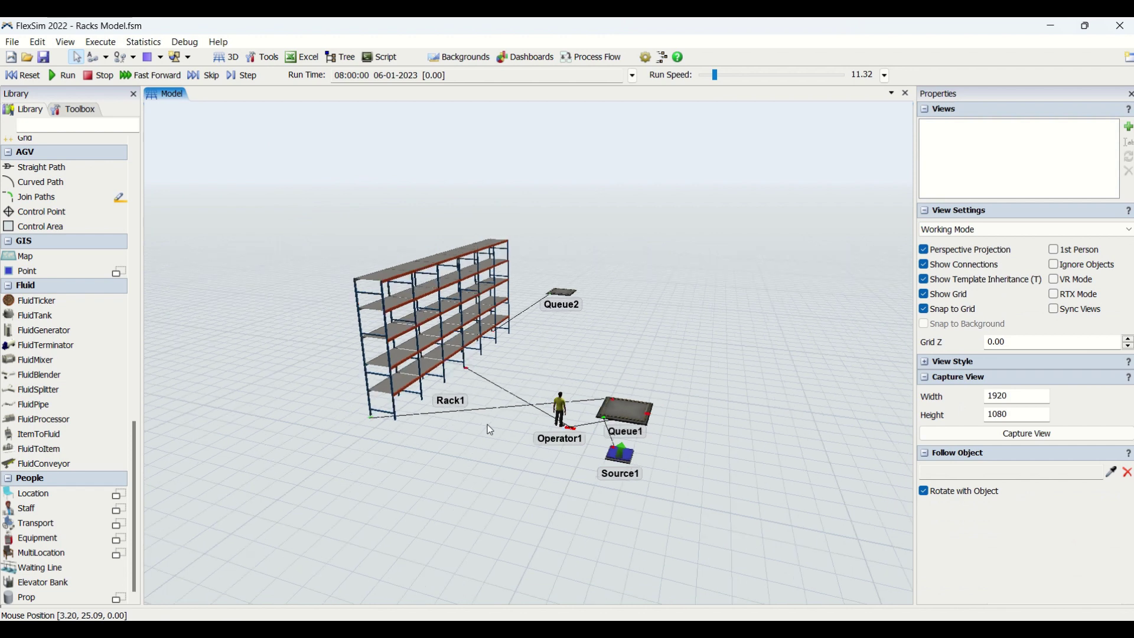
click(59, 78)
- Review Rack1's properties during the run, then deselect it and zoom in on the shelves
scroll(561, 421, up, 2)
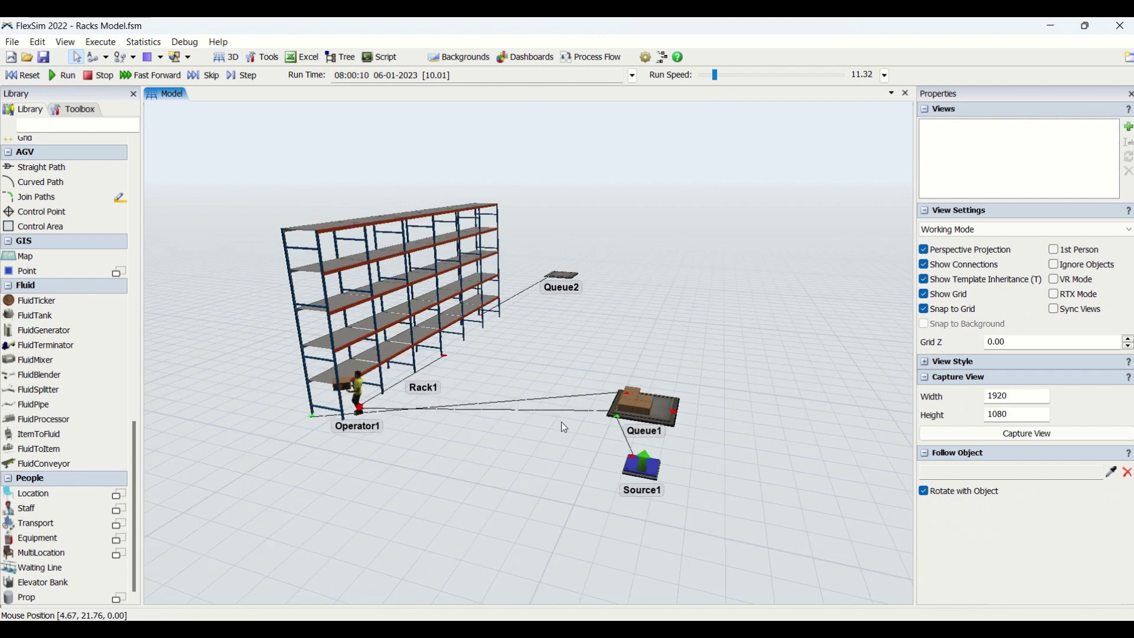
scroll(501, 473, up, 1)
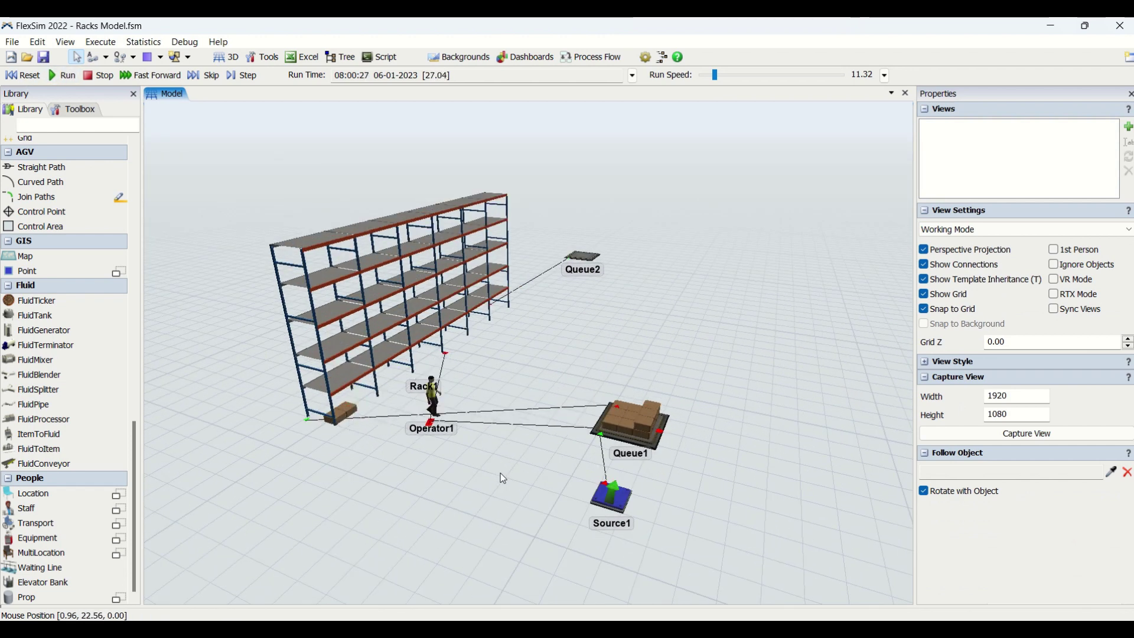
click(390, 349)
scroll(1126, 448, down, 5)
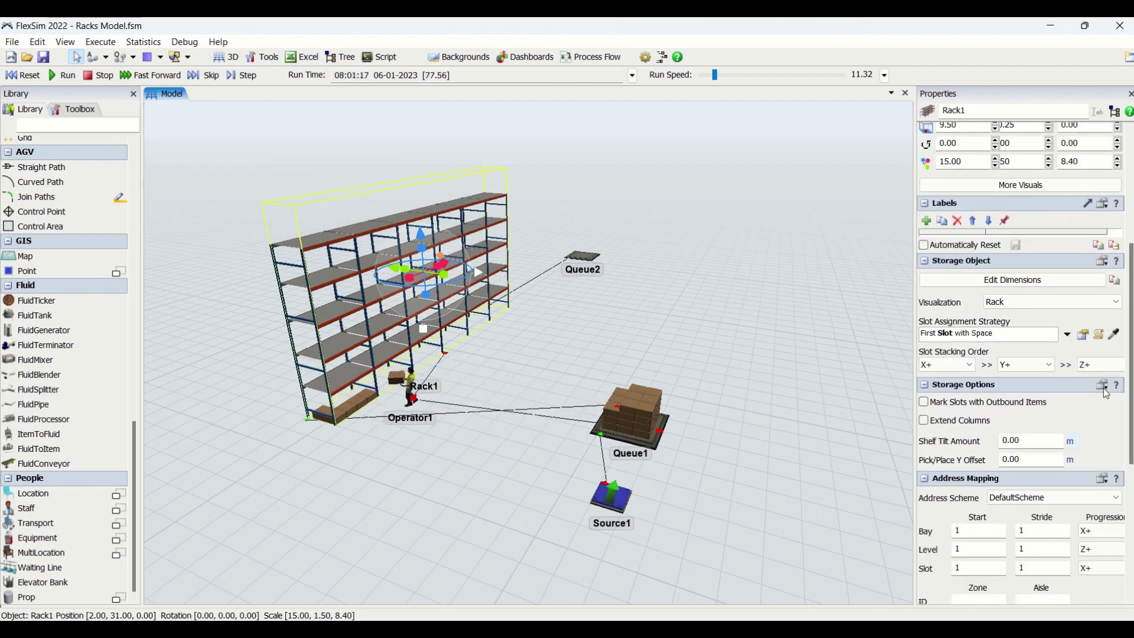
scroll(1128, 440, down, 3)
scroll(1130, 435, down, 3)
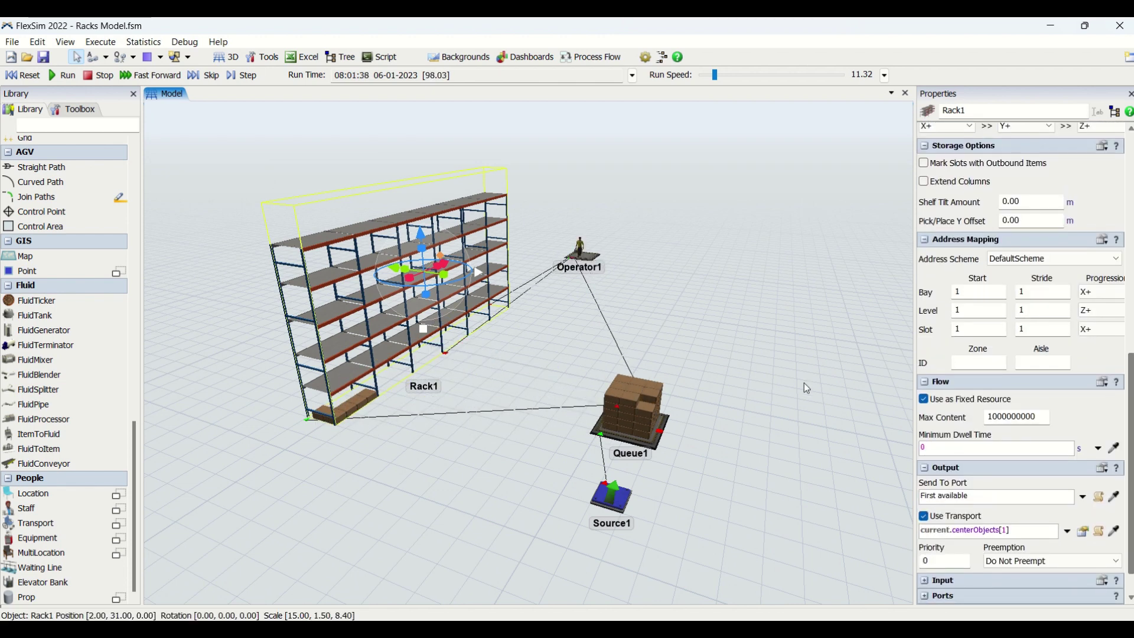
click(774, 380)
scroll(446, 419, up, 3)
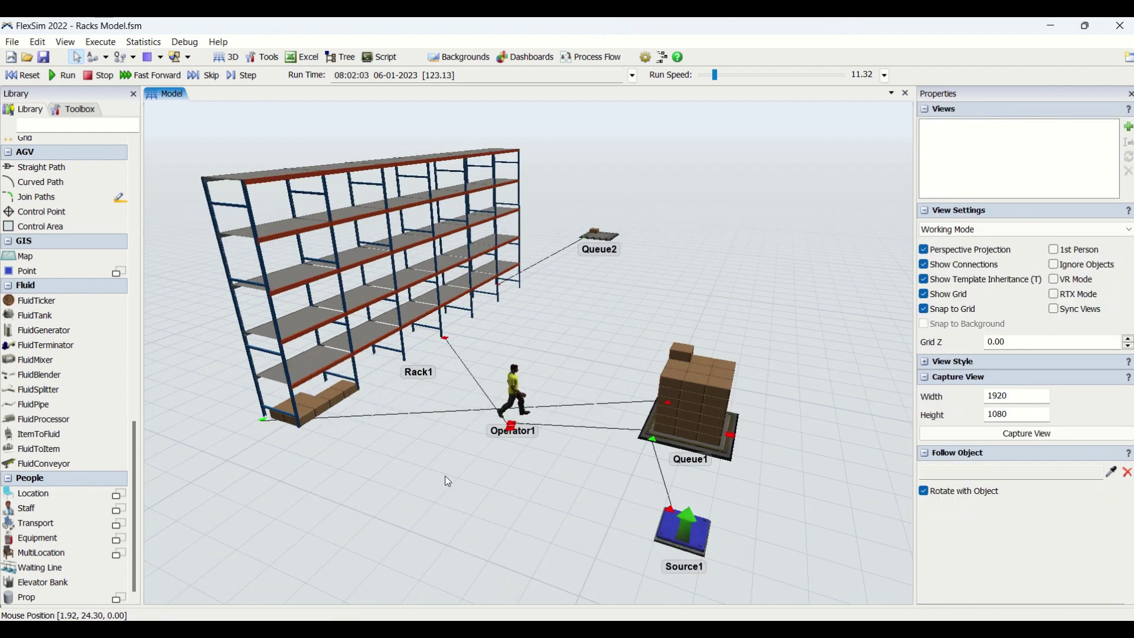
scroll(443, 472, down, 2)
scroll(449, 477, up, 1)
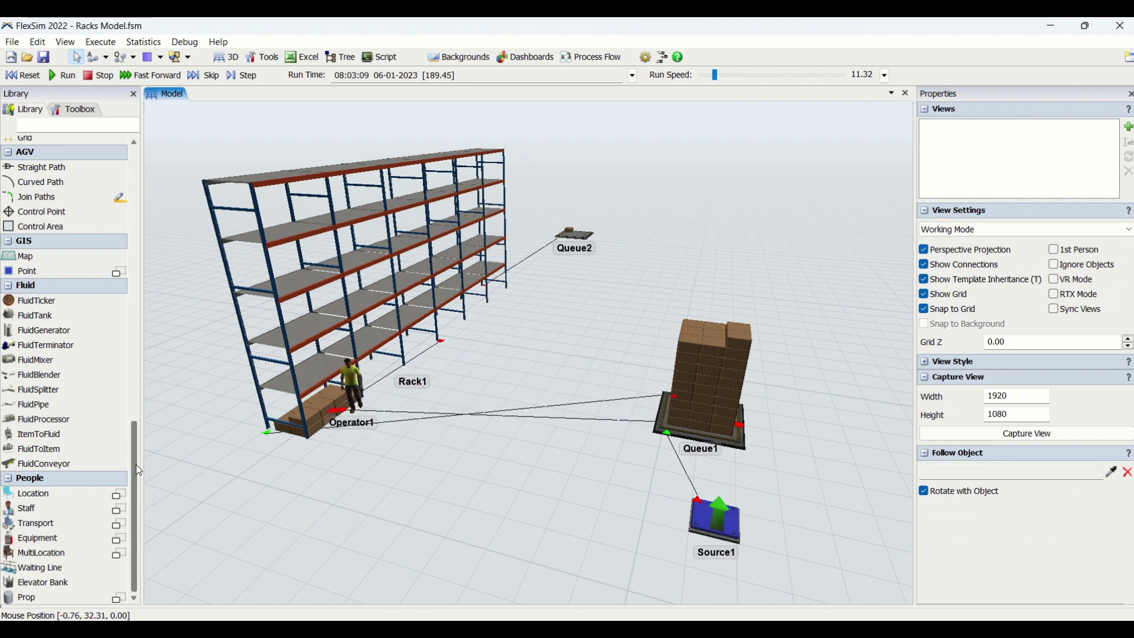
drag(136, 464, 125, 305)
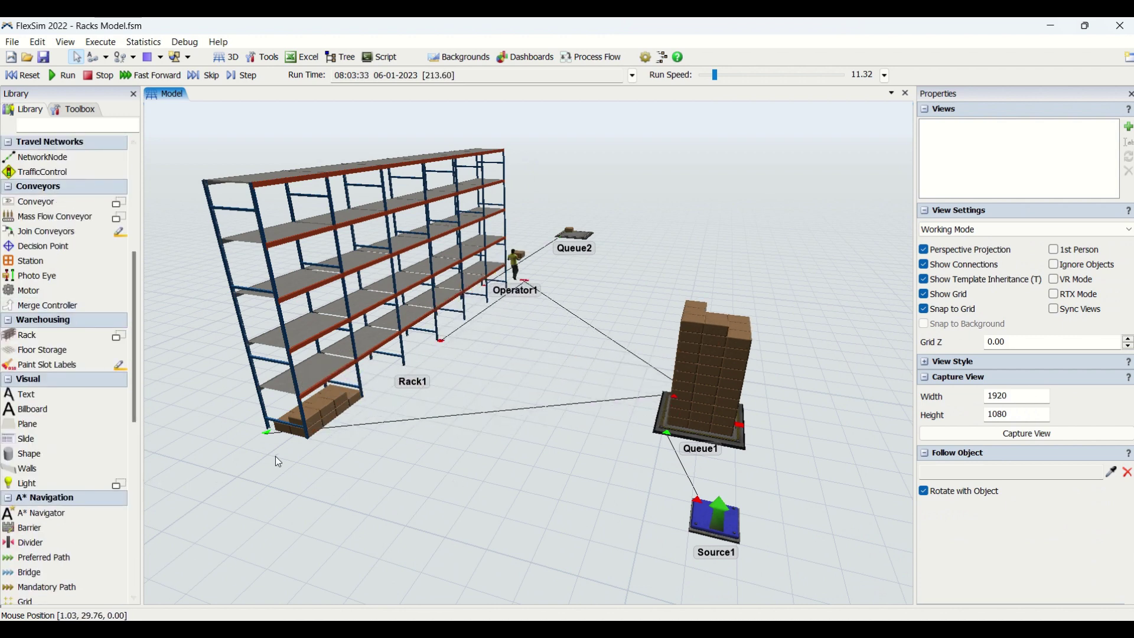